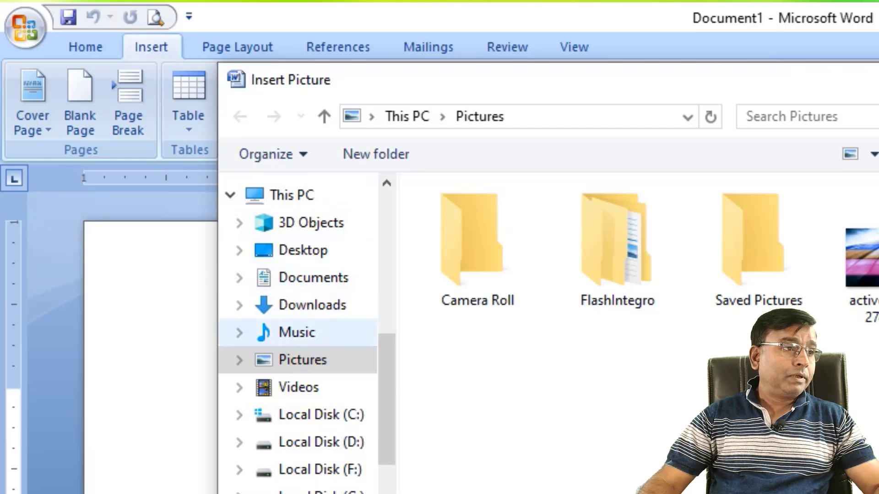
# Insert the images-removebg-preview picture from the Downloads folder into the document
pyautogui.click(313, 305)
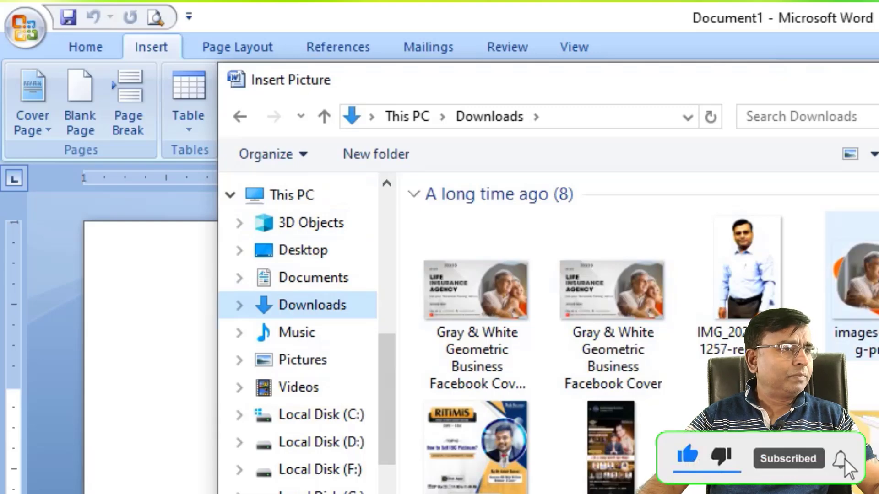
pyautogui.click(865, 286)
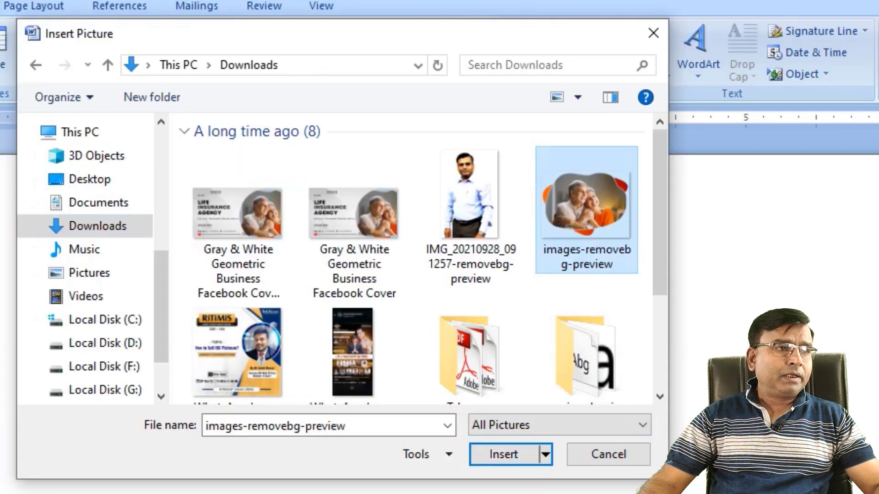
pyautogui.press('Return')
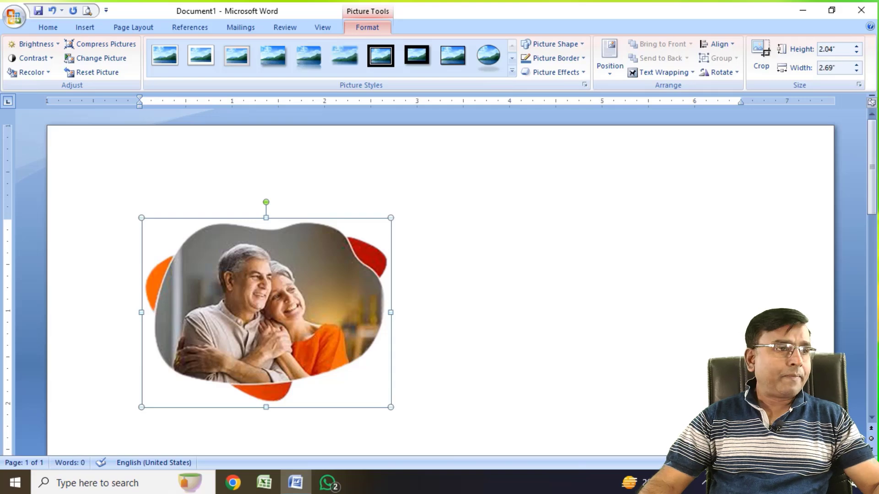
pyautogui.click(84, 27)
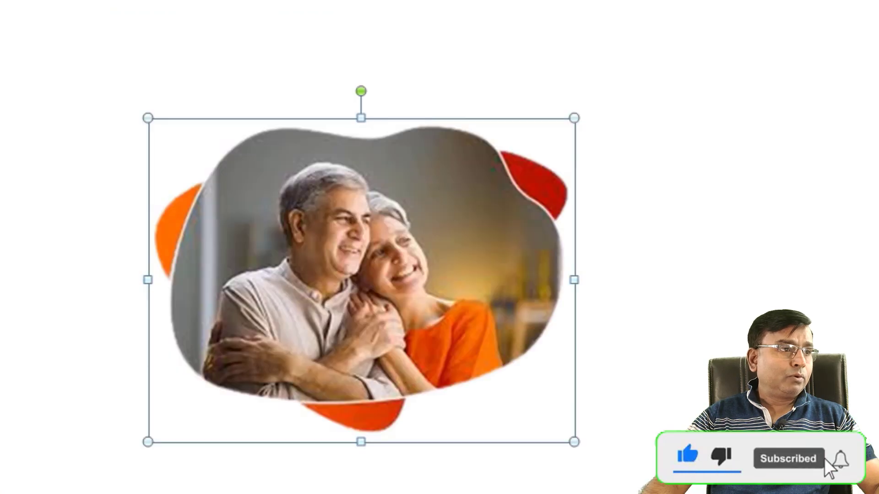
pyautogui.moveTo(566, 268); pyautogui.dragTo(591, 293)
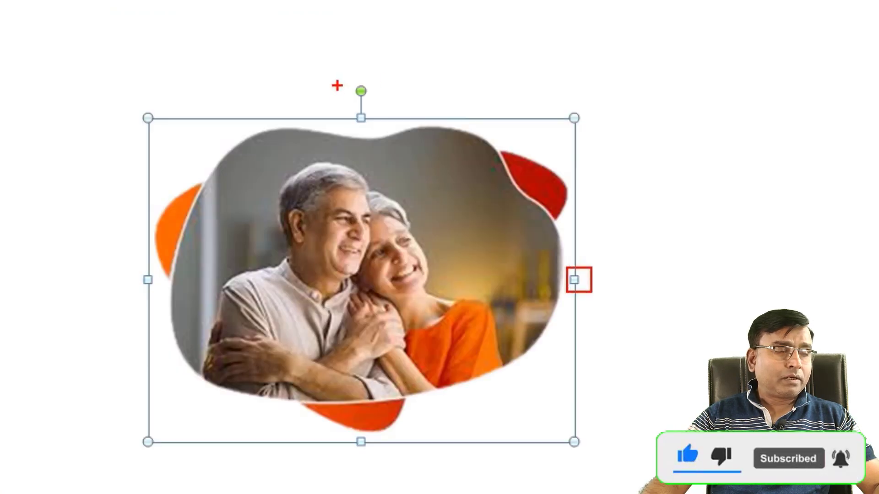
pyautogui.moveTo(351, 108); pyautogui.dragTo(385, 131)
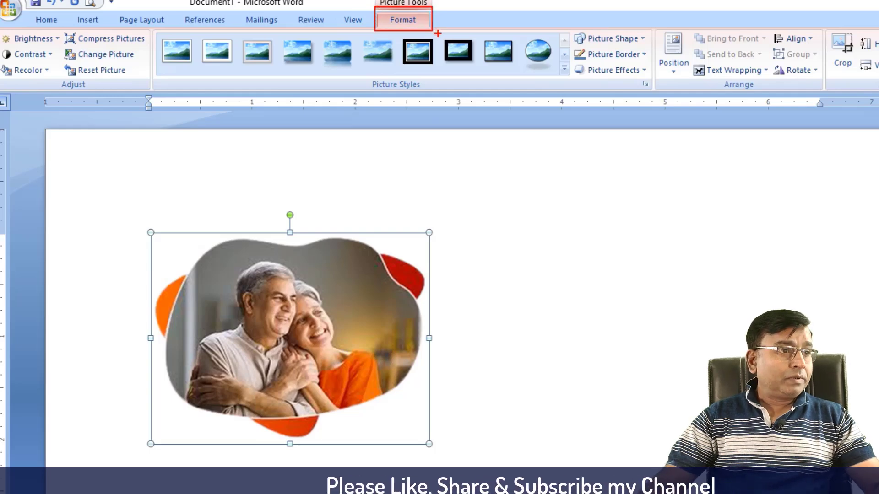
pyautogui.click(429, 436)
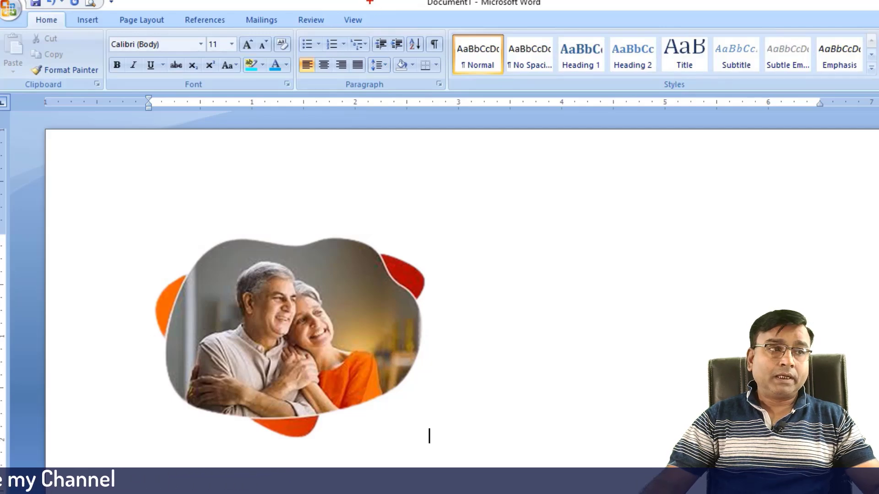
pyautogui.moveTo(369, 1); pyautogui.dragTo(528, 26)
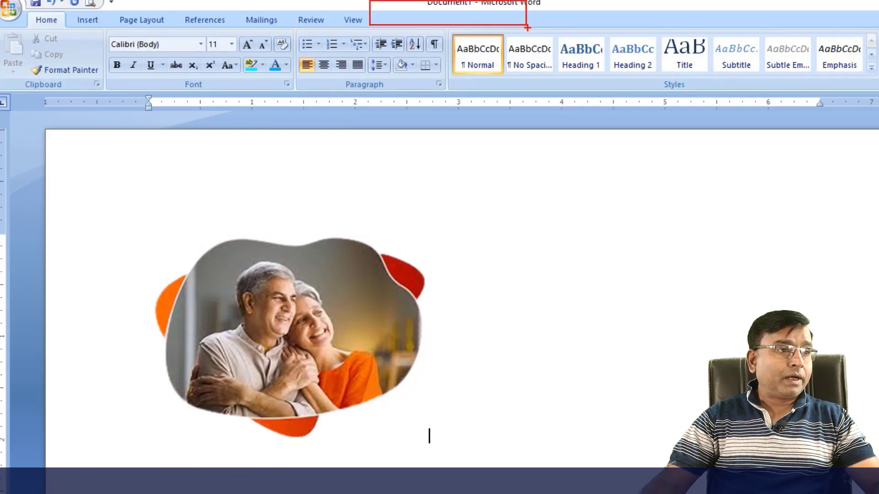
pyautogui.press('Escape')
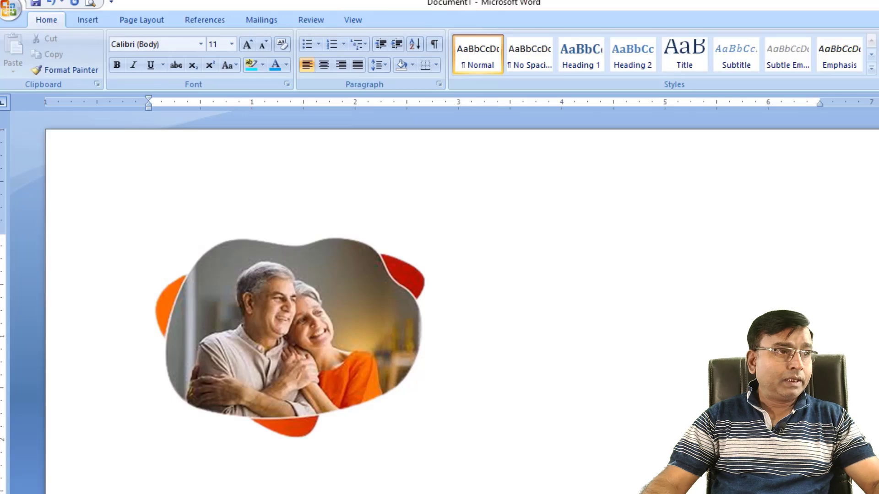
# Select the picture of the couple and set its text wrapping to Tight
pyautogui.click(290, 338)
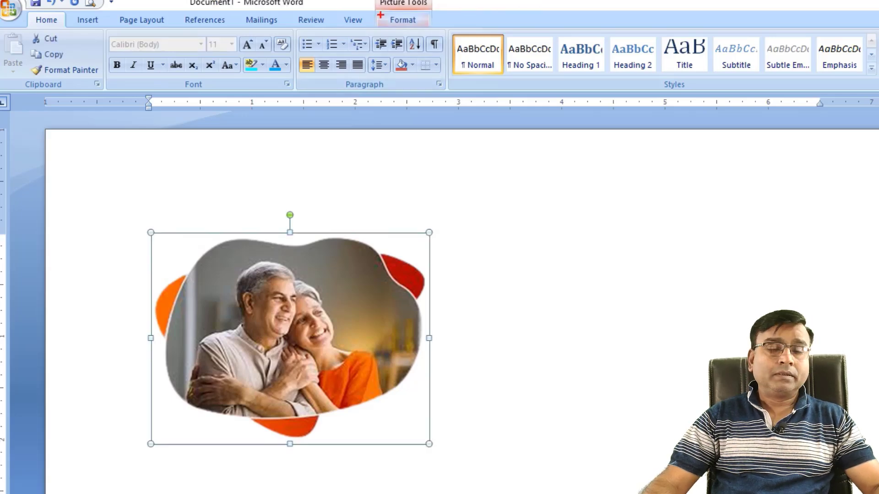
pyautogui.moveTo(382, 10); pyautogui.dragTo(430, 27)
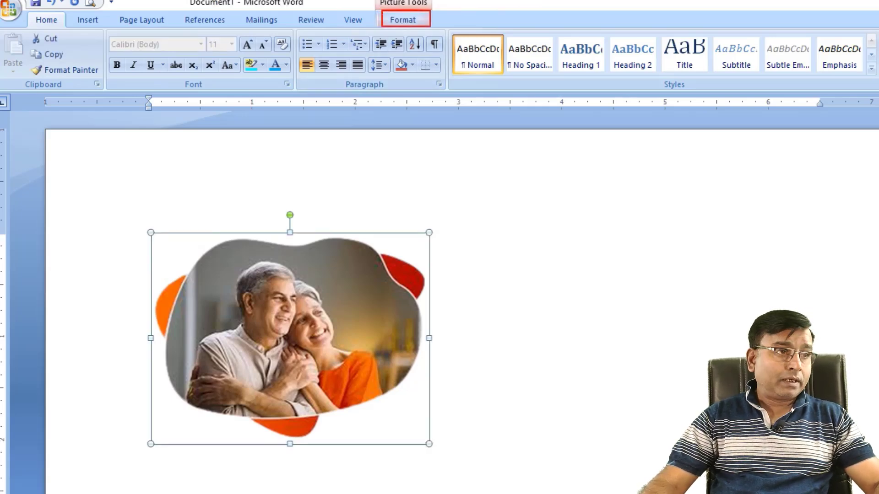
pyautogui.press('Escape')
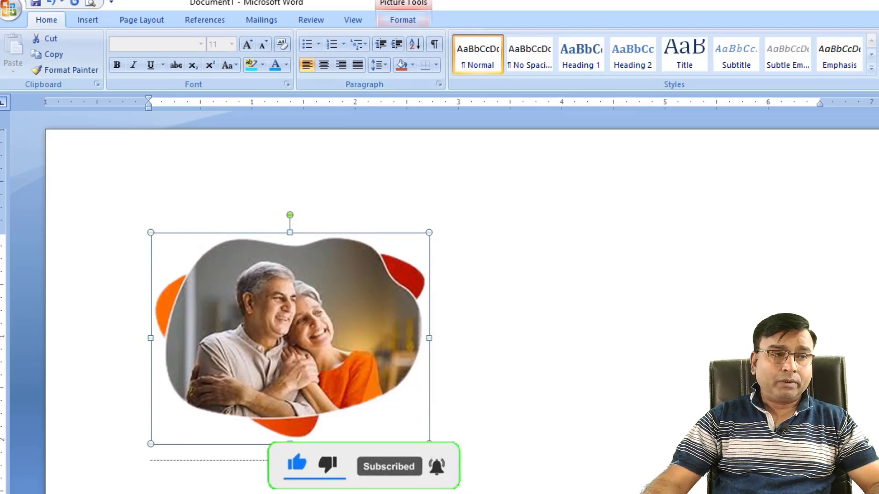
pyautogui.click(403, 20)
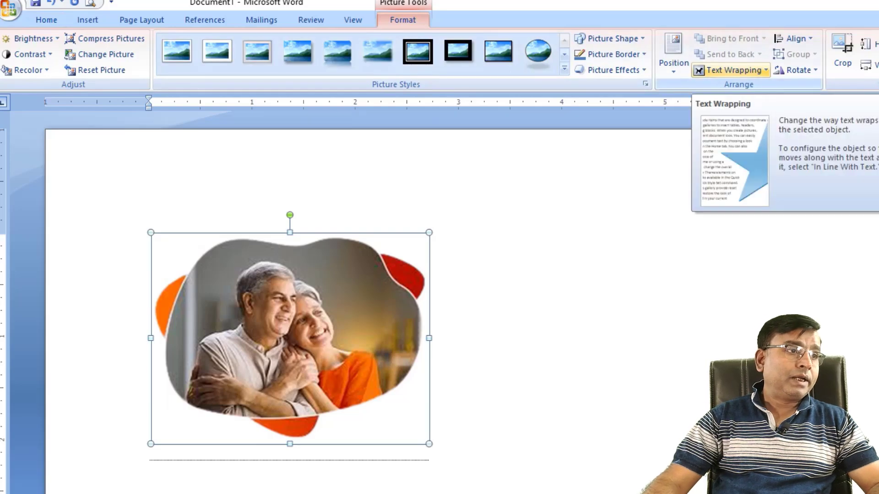
pyautogui.click(734, 70)
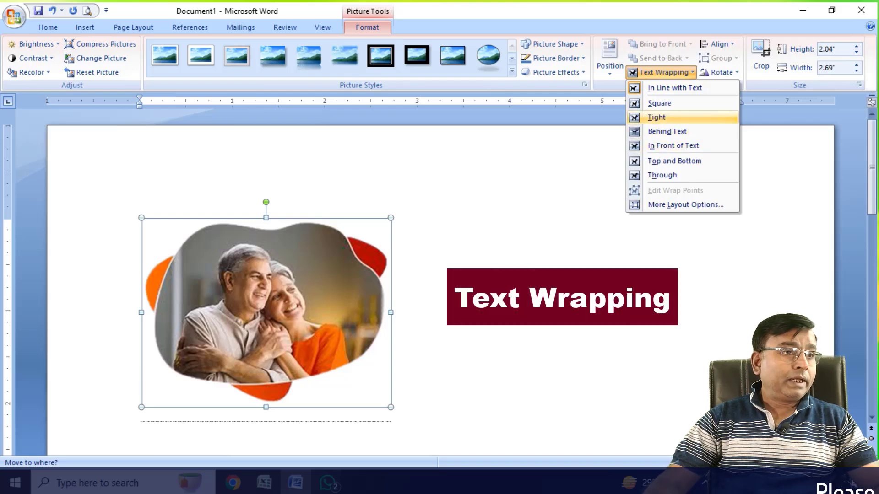
pyautogui.click(656, 118)
# Move the picture about 1.2 inches to the right and slightly up on the page
pyautogui.click(481, 257)
pyautogui.click(275, 302)
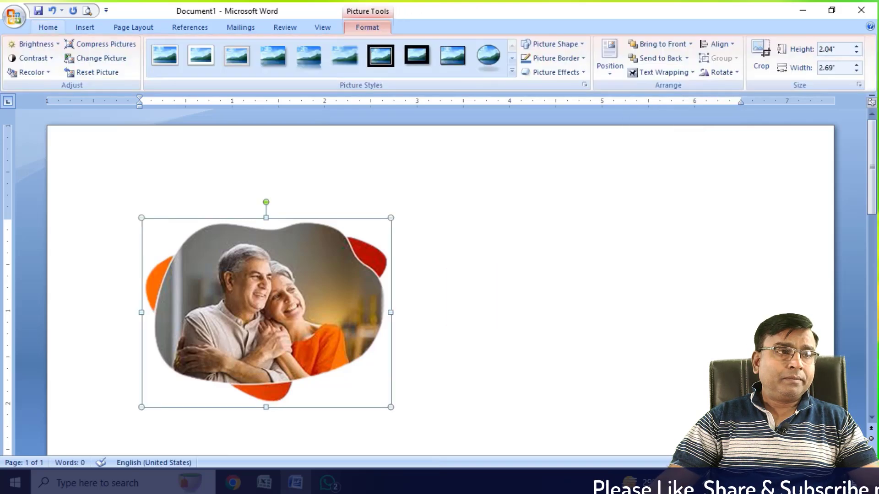
pyautogui.moveTo(275, 302); pyautogui.dragTo(311, 315)
pyautogui.moveTo(312, 315); pyautogui.dragTo(360, 279)
pyautogui.moveTo(360, 279); pyautogui.dragTo(369, 298)
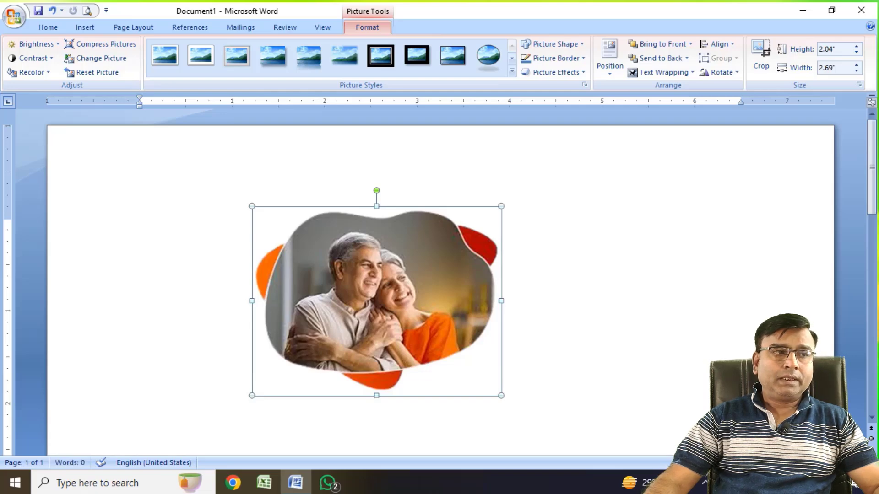
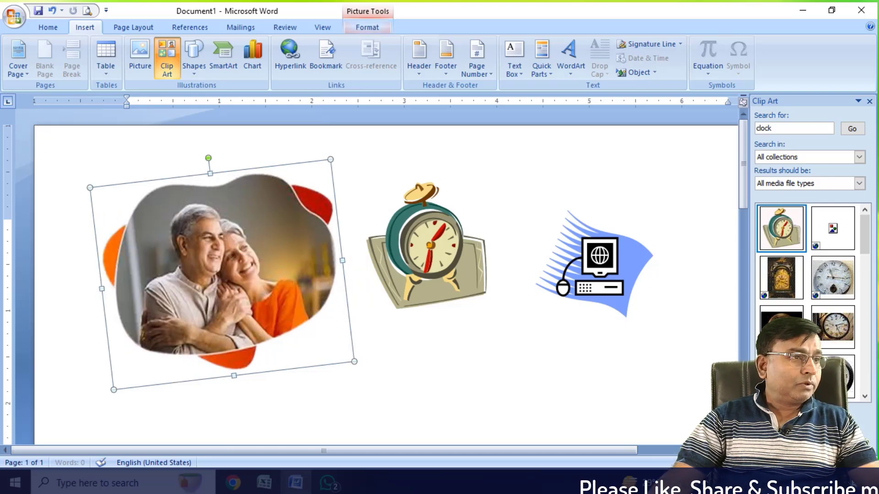
# Try contrast settings of +20 %, -20 % and +40 % on the couple picture and reset the picture's formatting
pyautogui.click(367, 28)
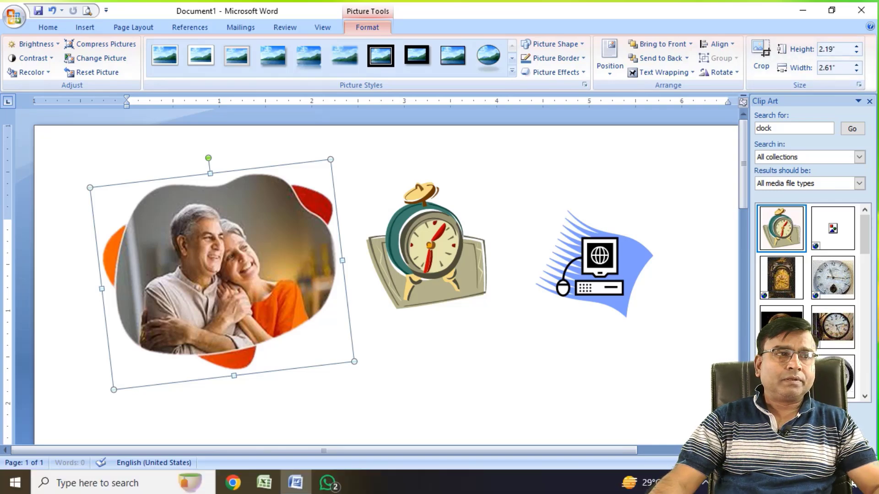
pyautogui.click(98, 72)
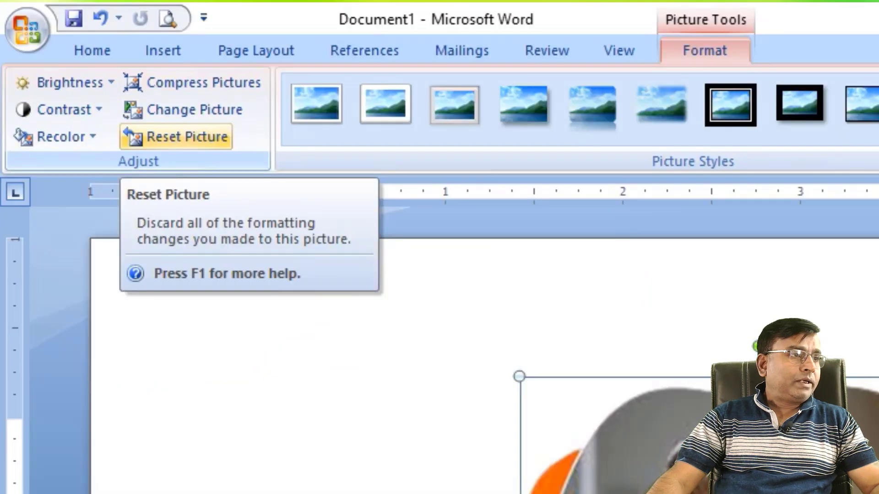
pyautogui.click(59, 109)
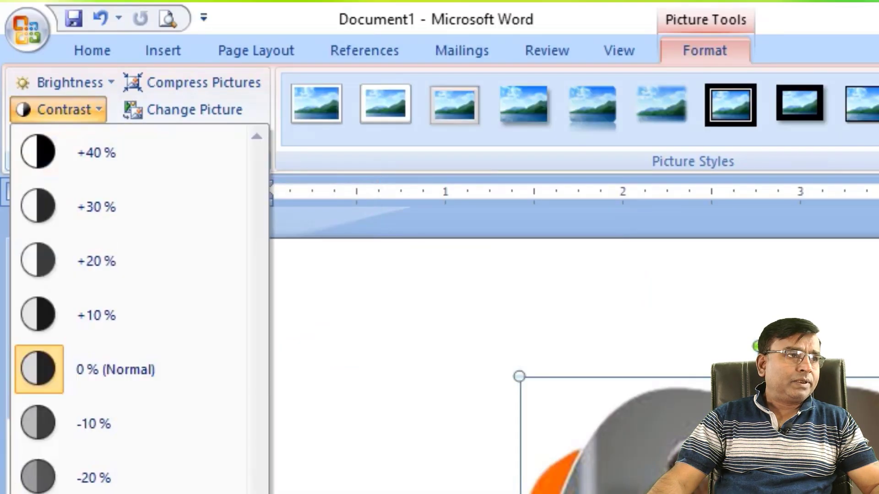
pyautogui.click(97, 261)
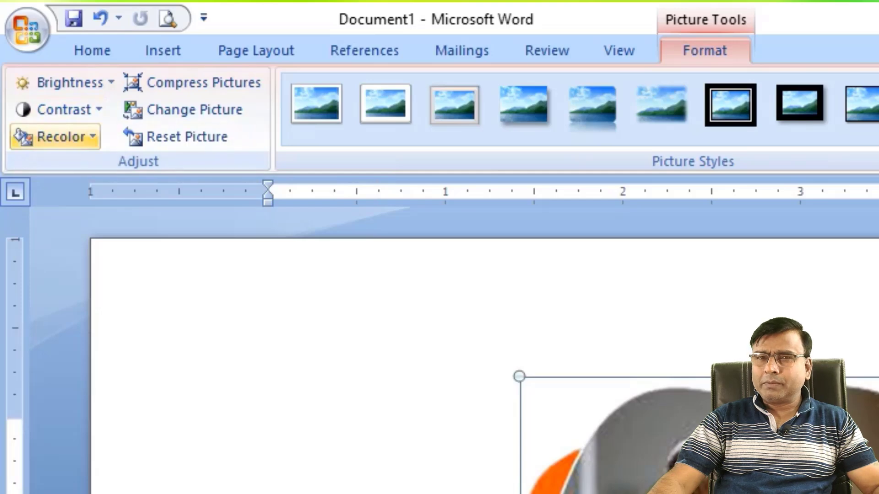
pyautogui.click(59, 109)
pyautogui.click(94, 477)
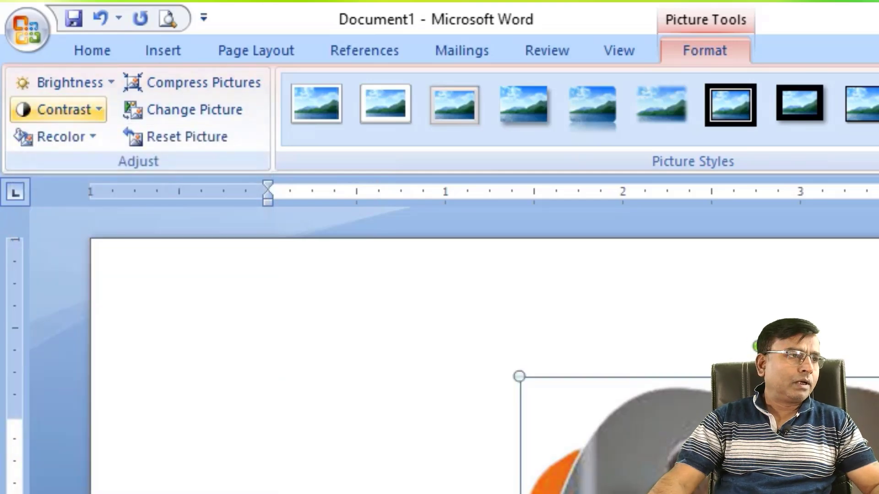
pyautogui.click(58, 110)
pyautogui.click(97, 152)
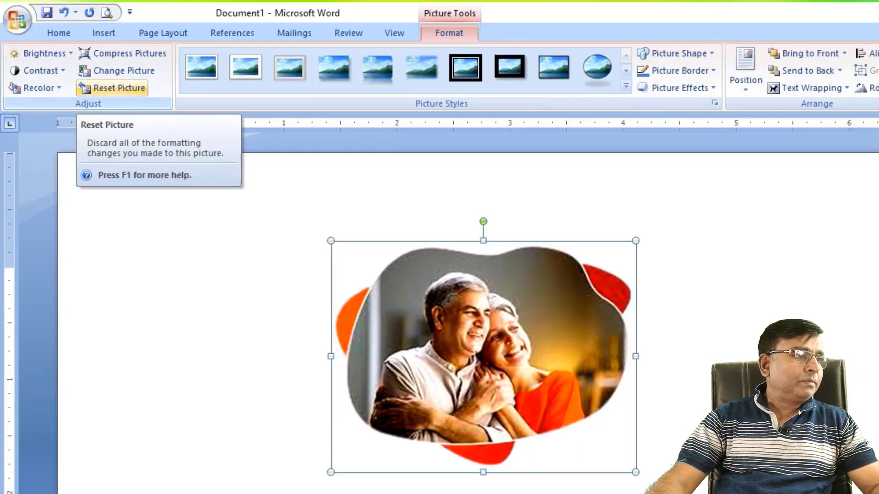
pyautogui.click(112, 88)
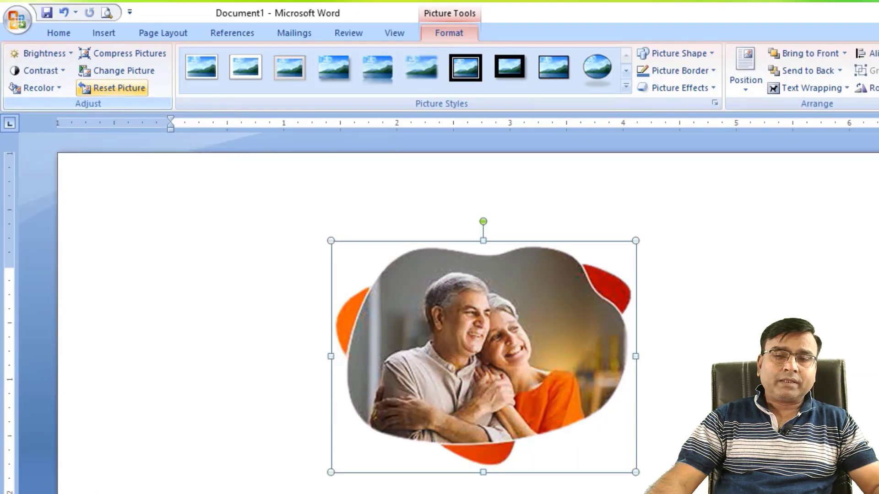
# Start Set Transparent Color from the picture's recolor options
pyautogui.click(39, 87)
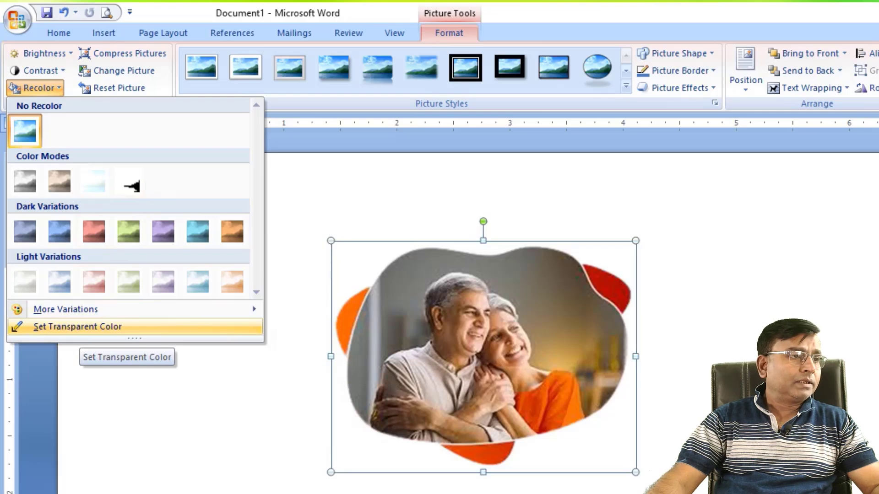
pyautogui.click(77, 326)
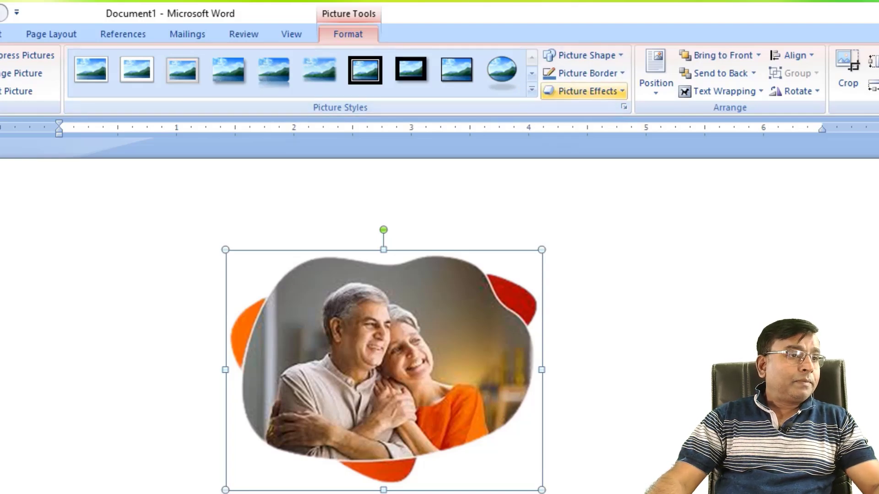
# Try different frame and shadow picture styles on the couple picture
pyautogui.click(531, 91)
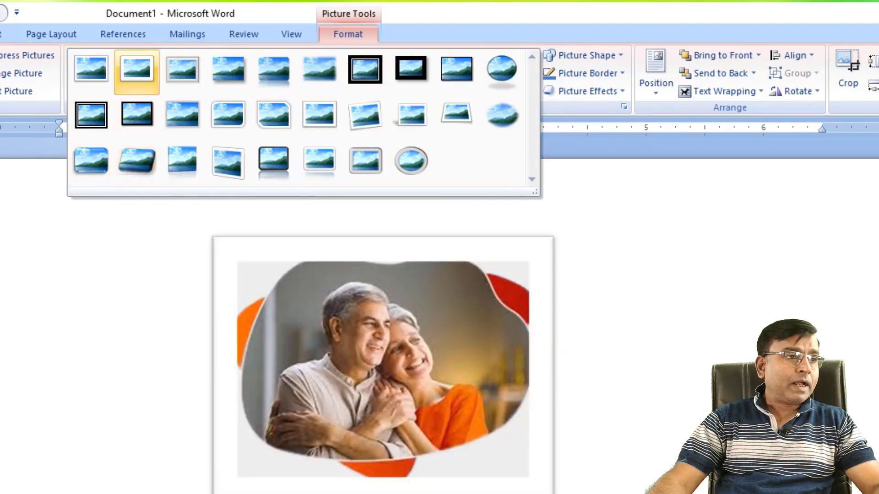
pyautogui.click(91, 68)
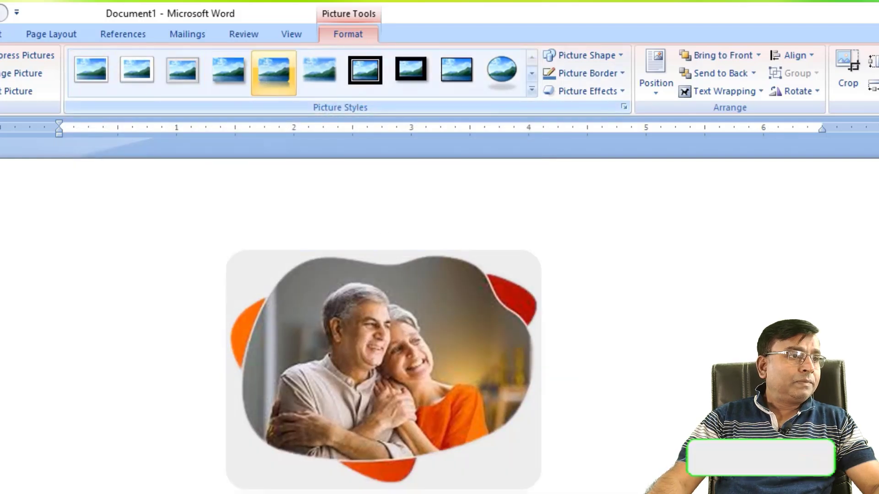
pyautogui.click(319, 72)
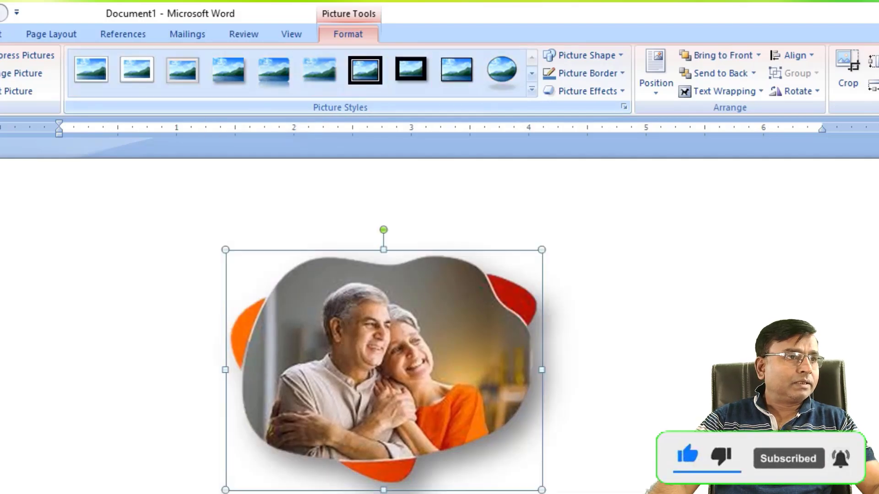
# Apply the Center Shadow Rectangle picture style and deselect the picture
pyautogui.click(532, 90)
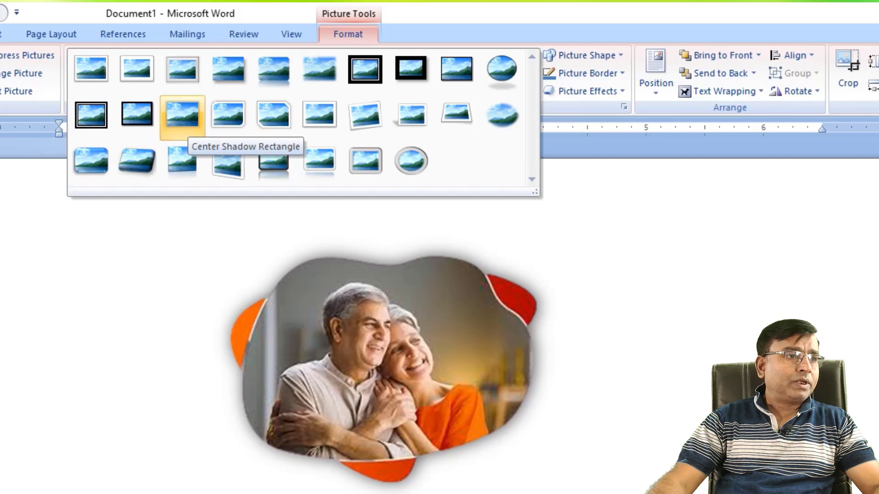
pyautogui.click(183, 117)
pyautogui.click(59, 287)
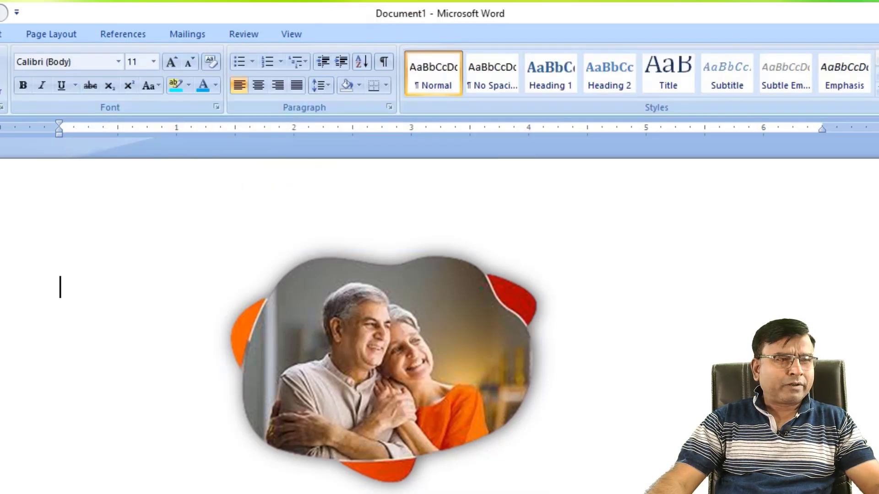
# Try the teardrop and pentagon arrow picture shapes on the couple picture
pyautogui.click(384, 369)
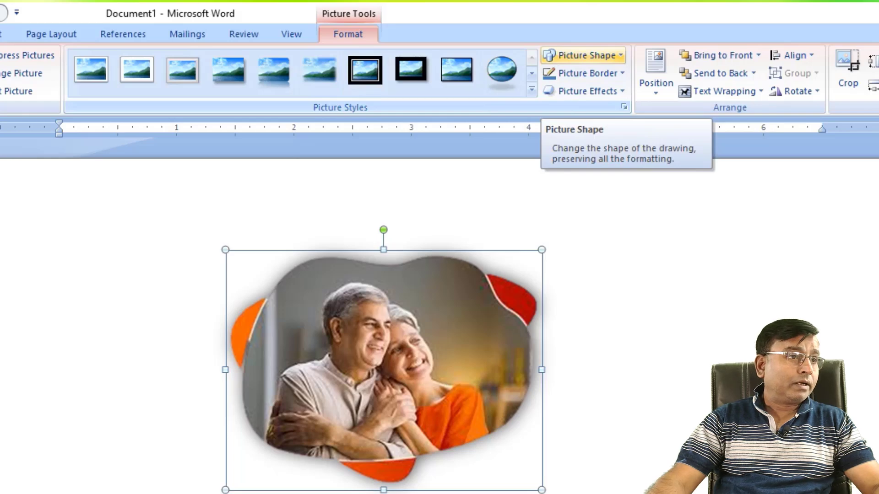
pyautogui.click(584, 55)
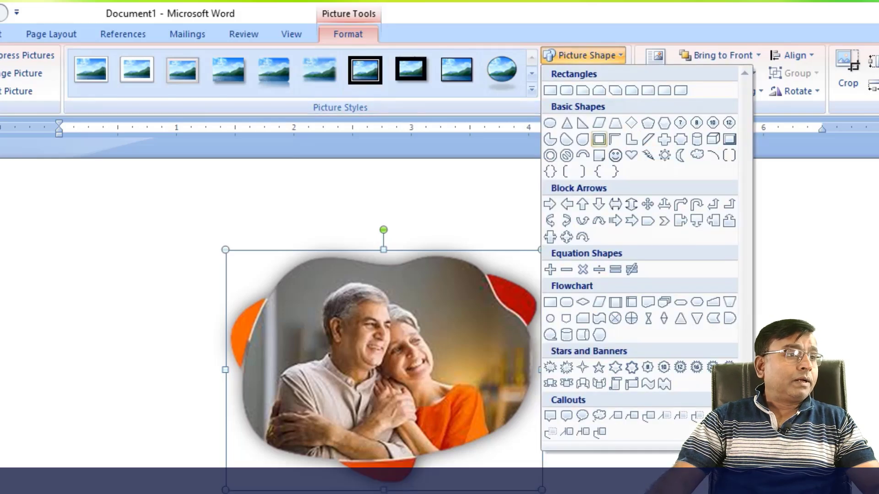
pyautogui.click(583, 140)
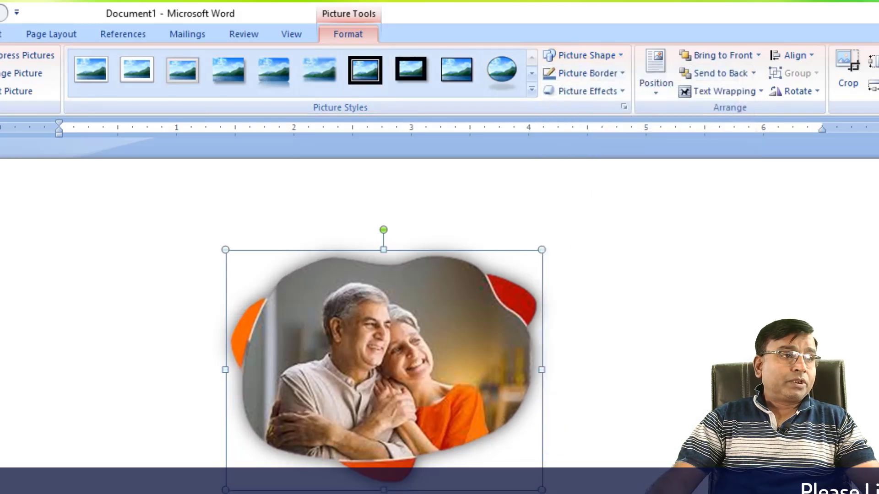
pyautogui.click(584, 55)
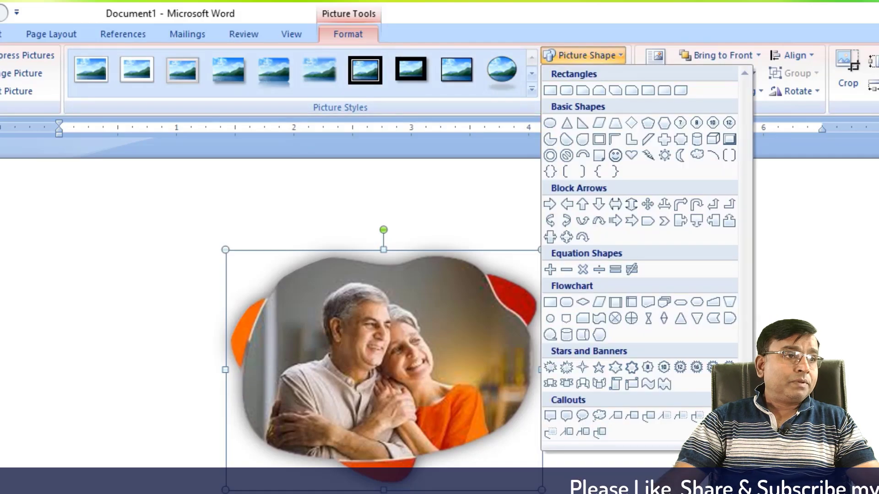
pyautogui.click(647, 221)
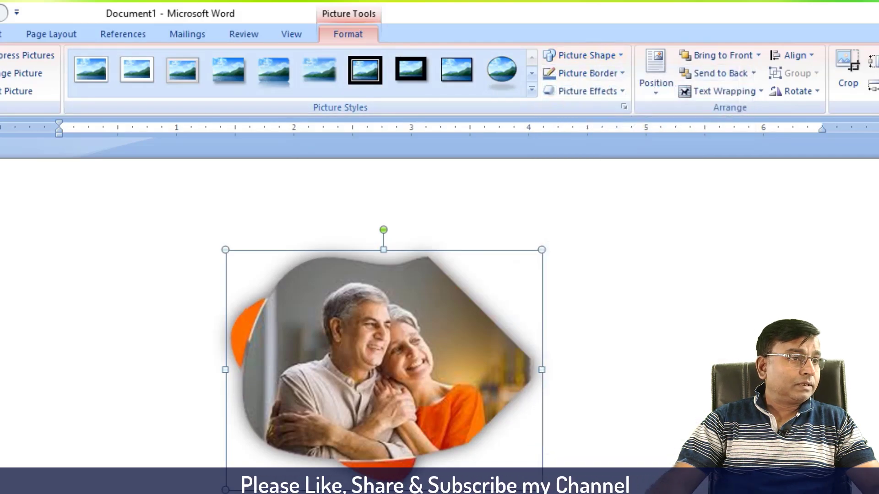
# Outline the couple picture in red and reshape it, trying the left-right block arrow and settling on the isosceles triangle
pyautogui.click(588, 73)
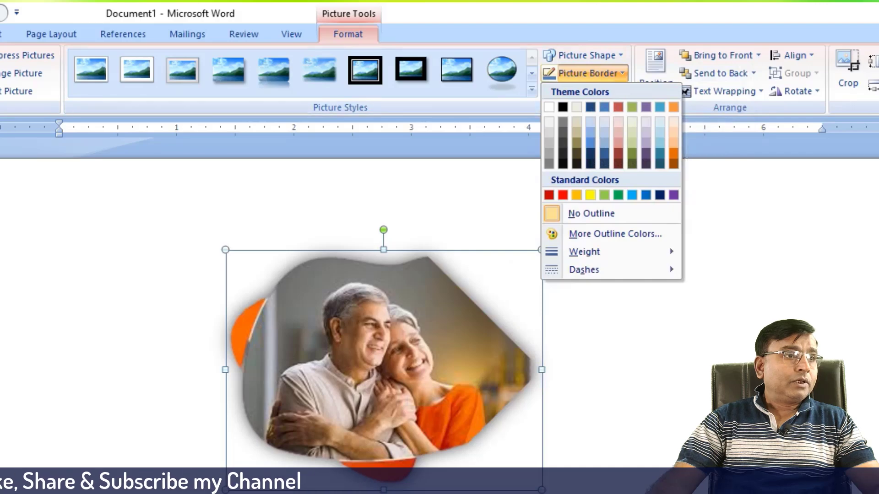
pyautogui.click(565, 194)
pyautogui.click(555, 43)
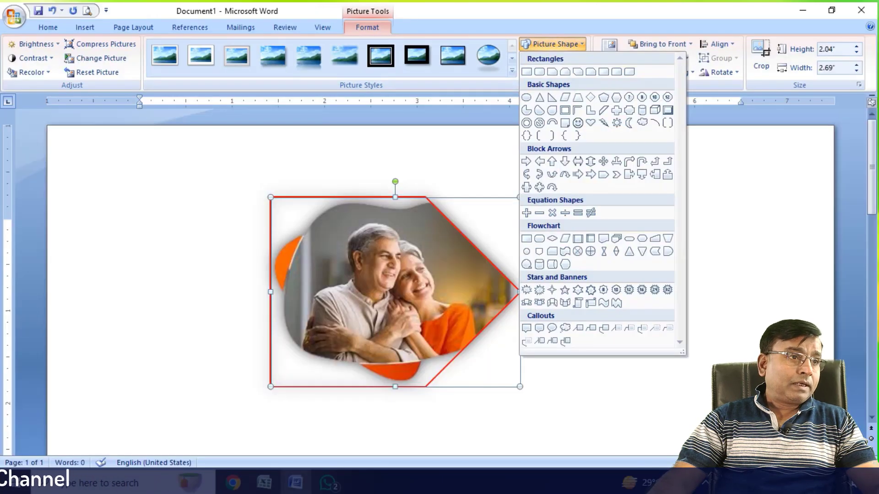
pyautogui.click(578, 161)
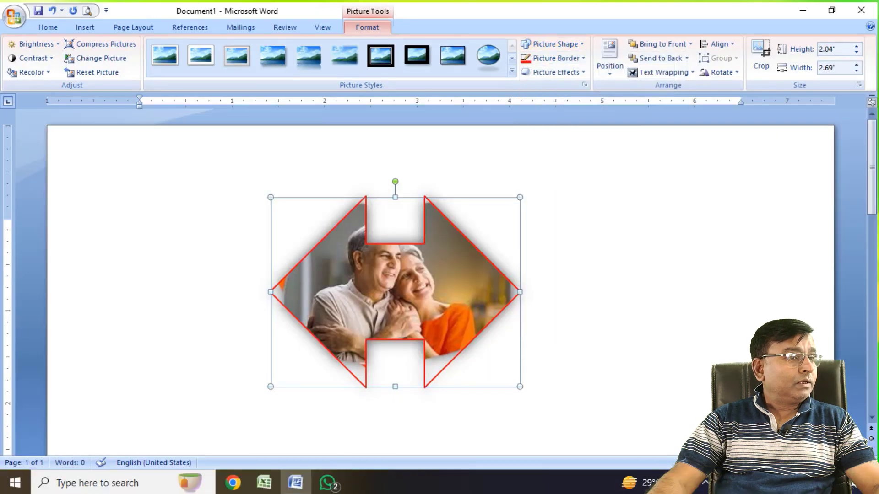
pyautogui.click(553, 44)
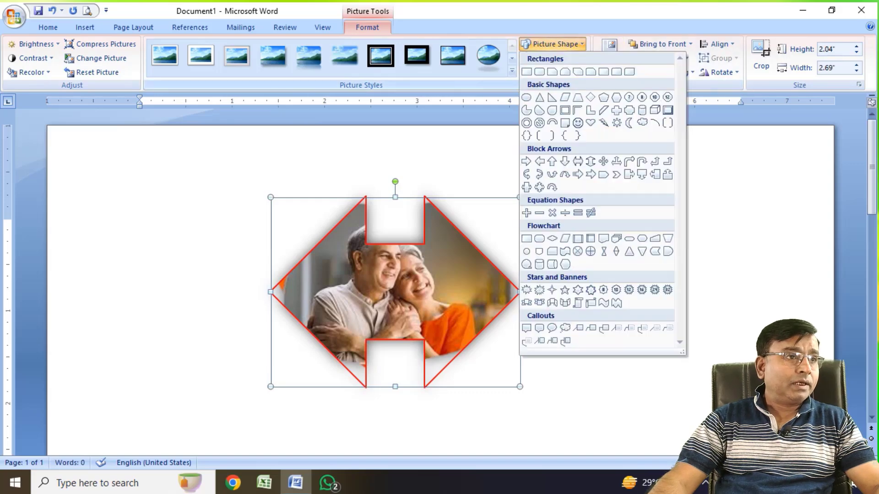
pyautogui.click(540, 97)
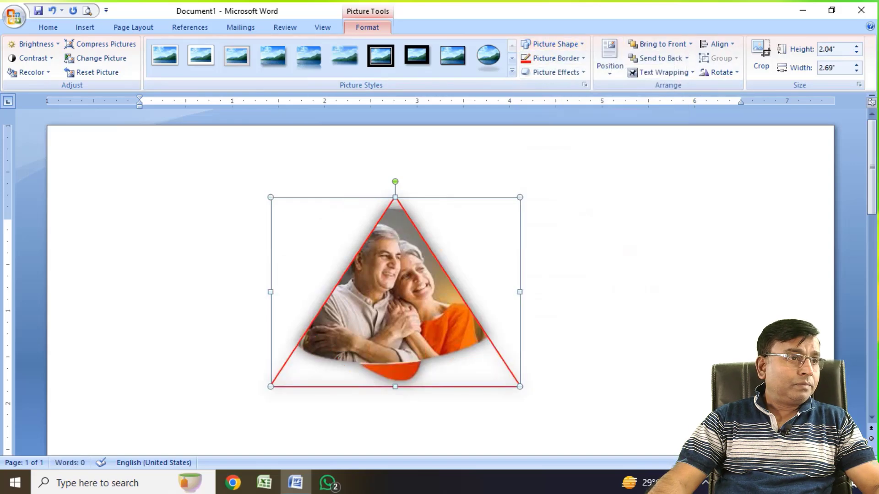
# Set the weight of the triangular picture's red border to 3 pt
pyautogui.click(556, 58)
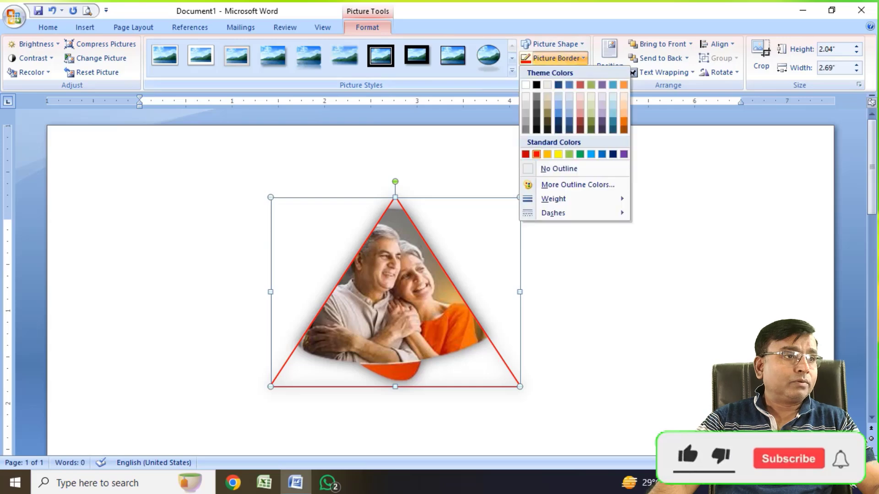
pyautogui.moveTo(574, 198)
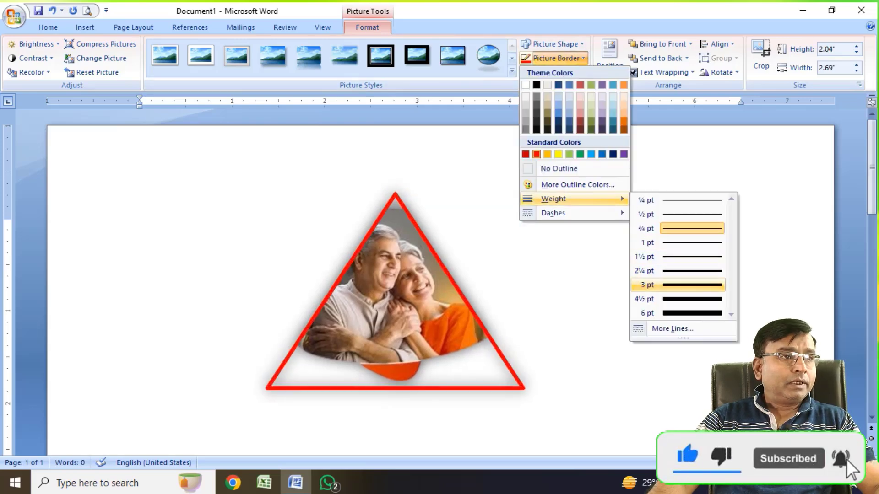
pyautogui.click(686, 285)
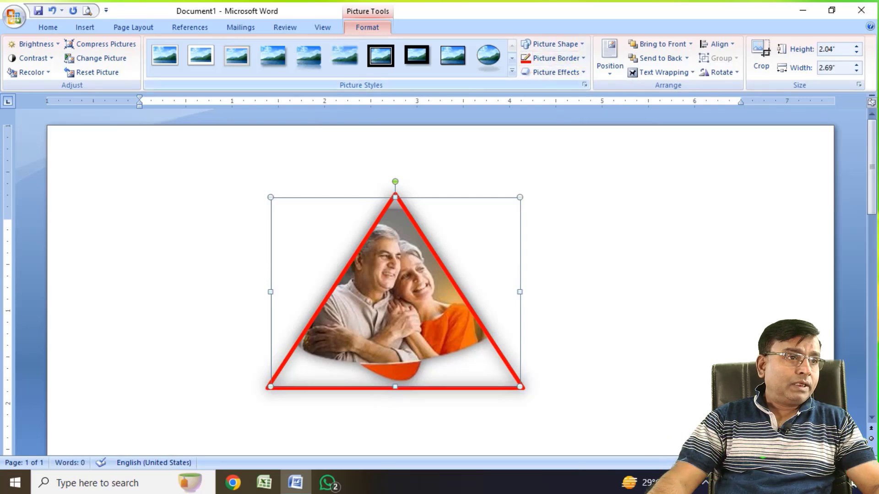
# Browse the shadow effects and apply the reflection variation in the centre of the gallery to the triangular picture
pyautogui.click(554, 72)
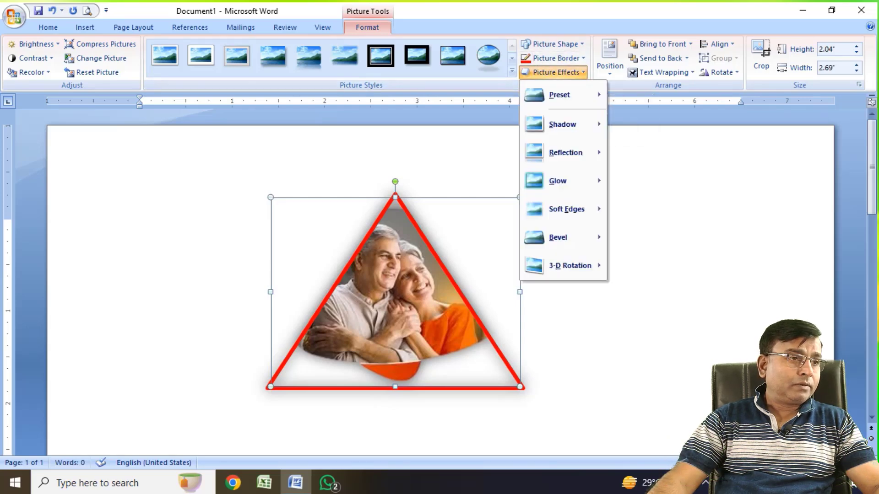
pyautogui.moveTo(563, 124)
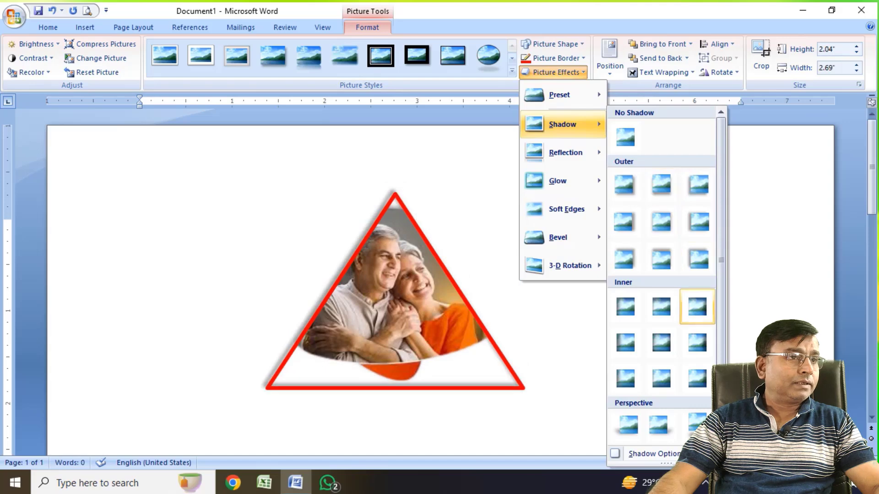
pyautogui.moveTo(565, 153)
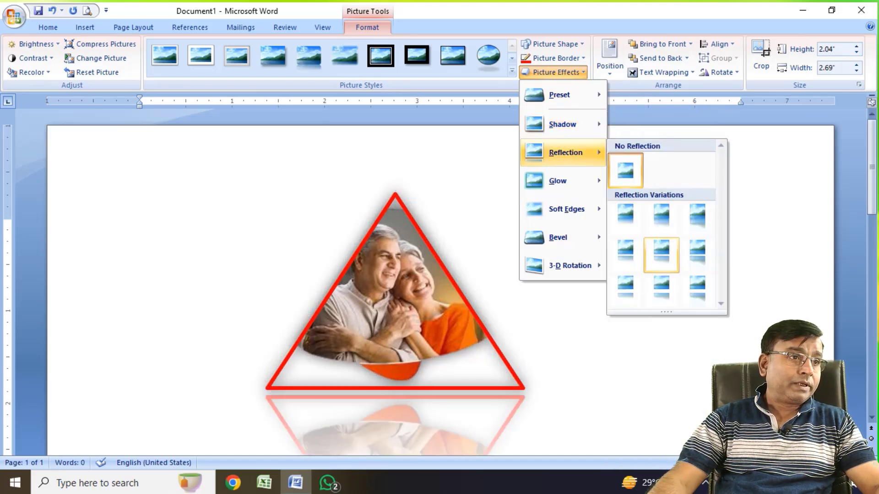
pyautogui.click(661, 255)
pyautogui.scroll(-2, 661, 255)
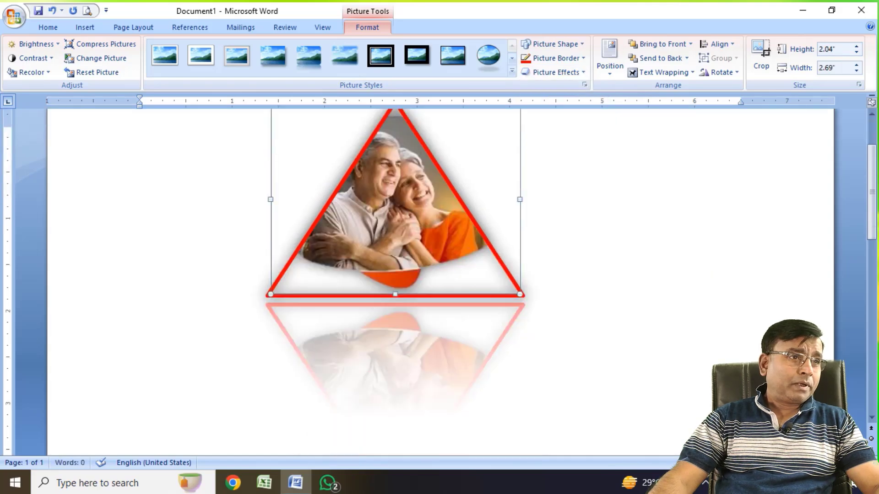
pyautogui.scroll(2, 394, 275)
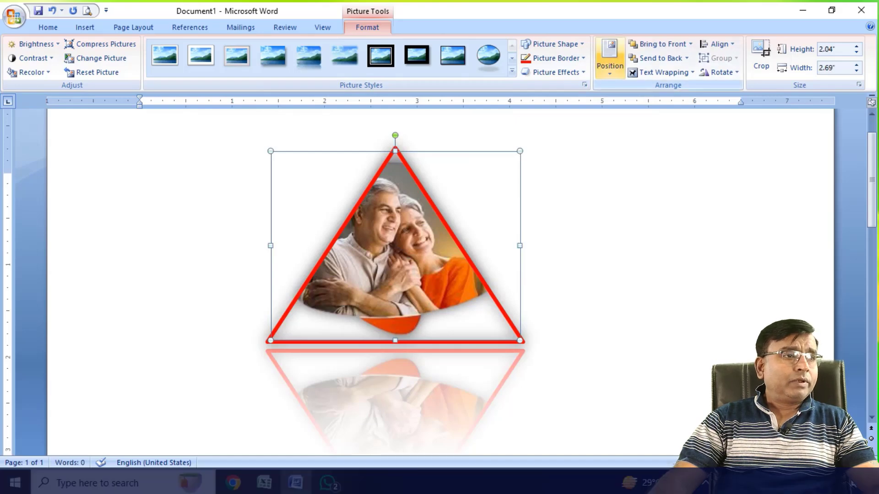
# Look through the position options and the preset picture effects, leaving the picture at No Presets
pyautogui.click(609, 57)
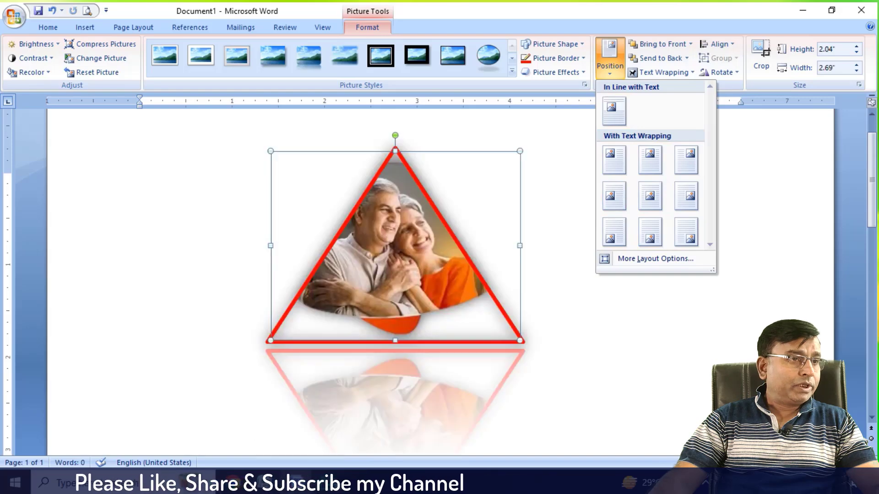
pyautogui.press('Escape')
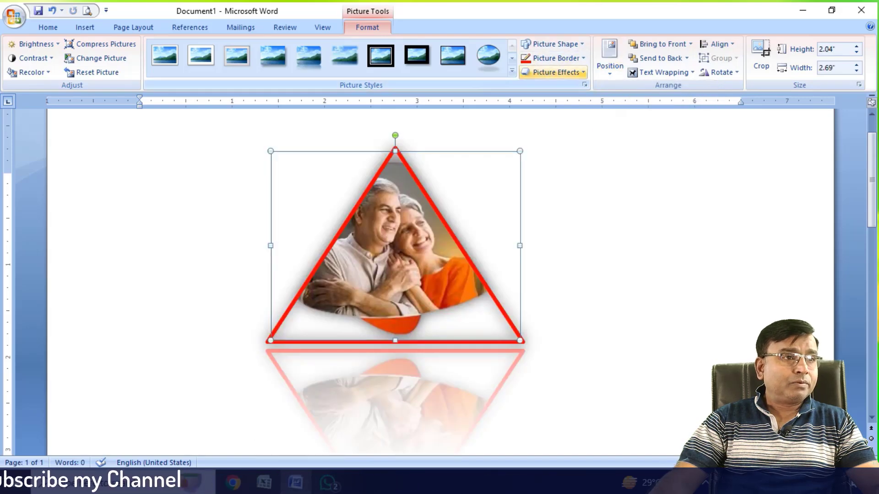
pyautogui.click(554, 72)
pyautogui.moveTo(560, 95)
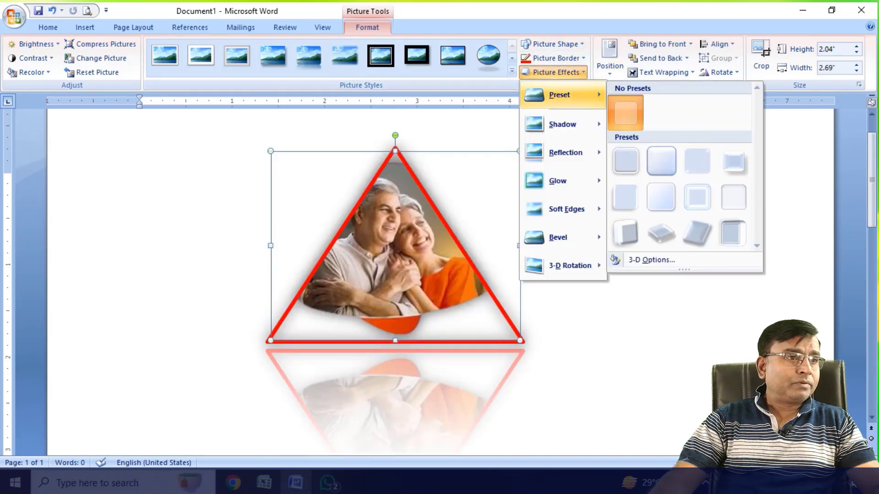
pyautogui.click(626, 113)
pyautogui.click(140, 180)
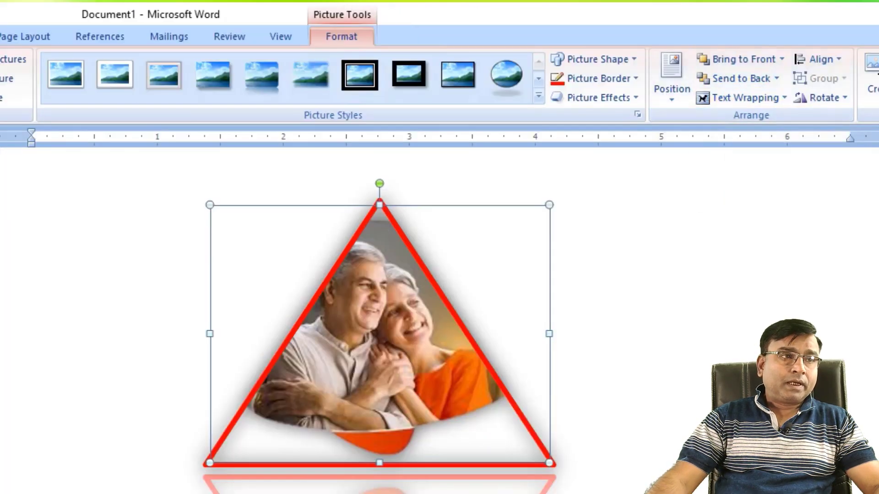
# Insert the teal alarm clock from the clip art results into the document
pyautogui.click(0, 36)
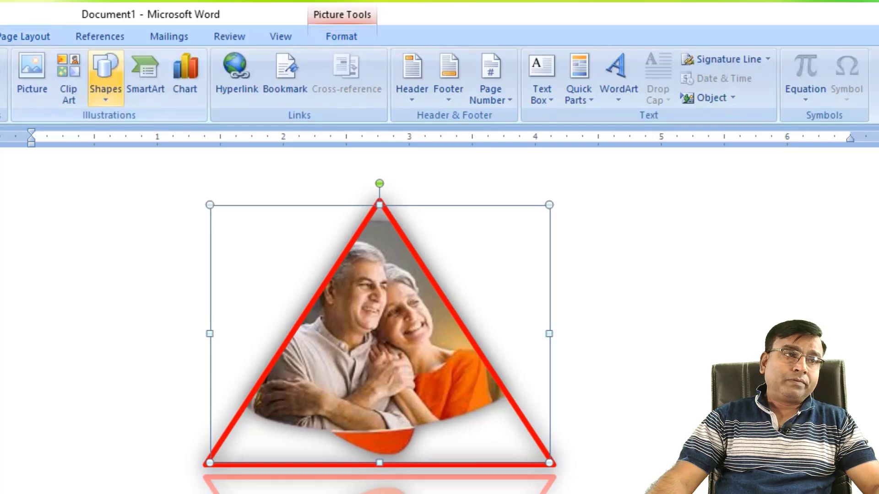
pyautogui.click(69, 78)
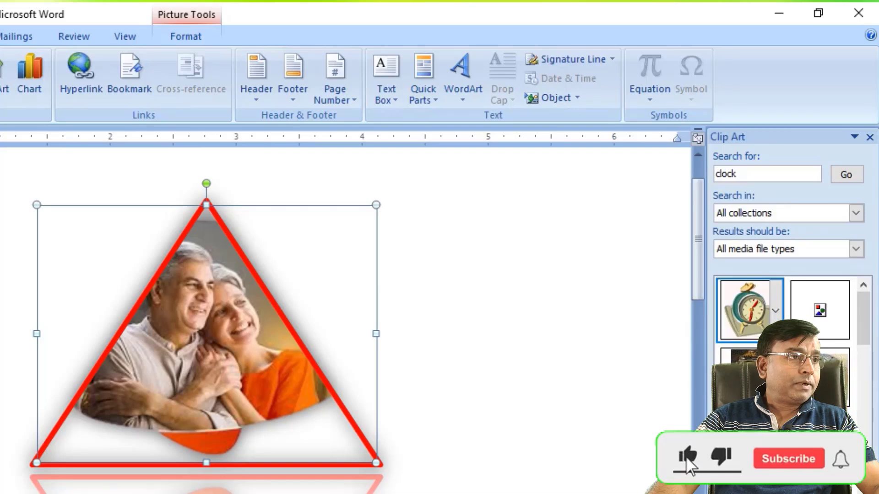
pyautogui.click(750, 316)
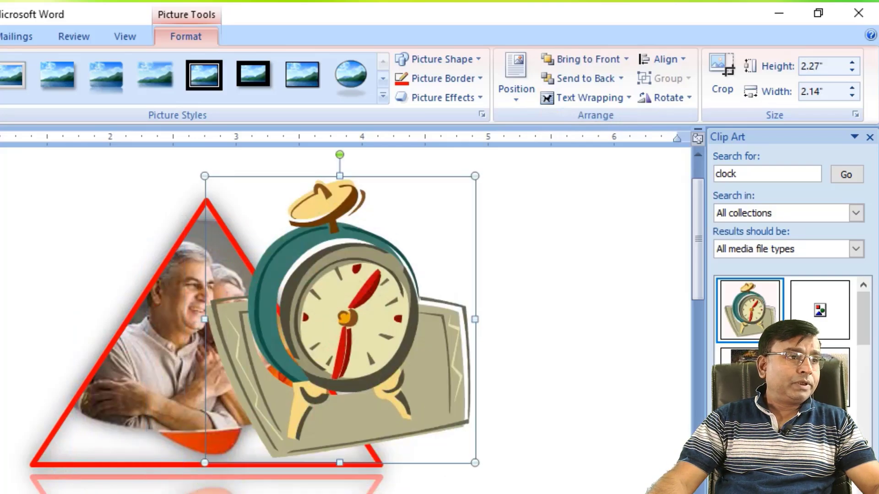
# Bring the couple picture in front of the clock and send it to the back again
pyautogui.click(173, 334)
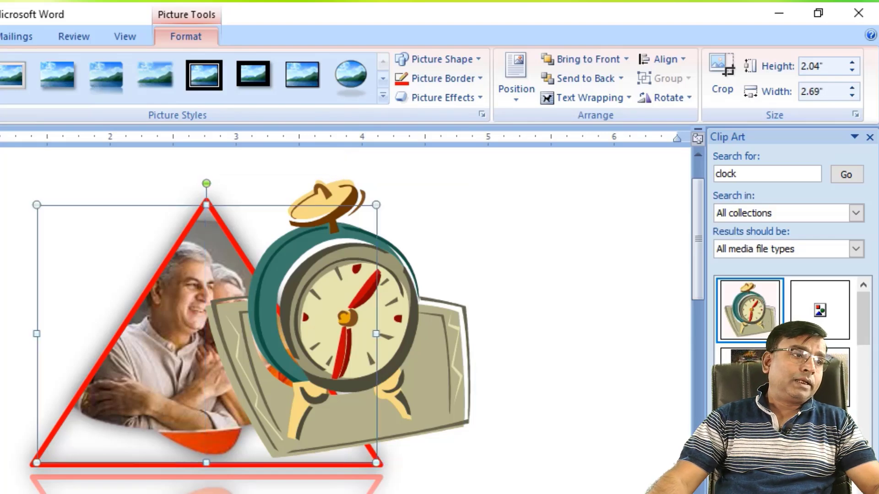
pyautogui.click(581, 59)
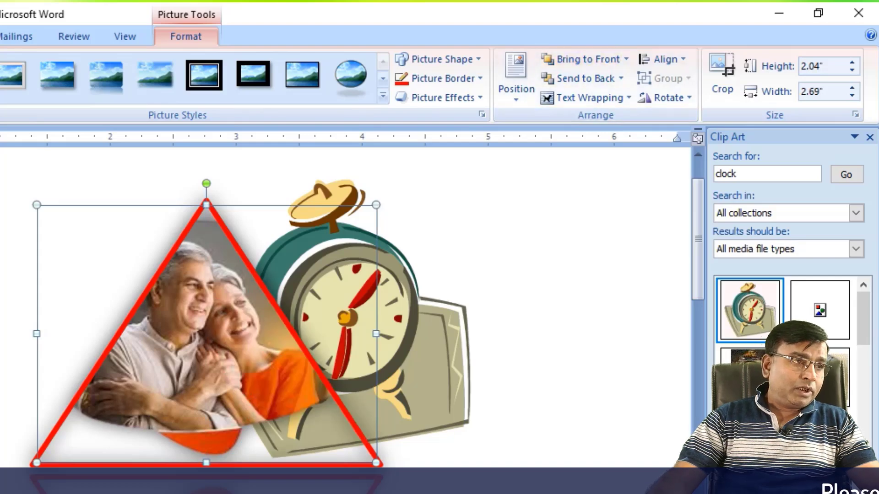
pyautogui.click(585, 79)
# Send the clock behind the couple picture and check its text wrapping options
pyautogui.click(347, 315)
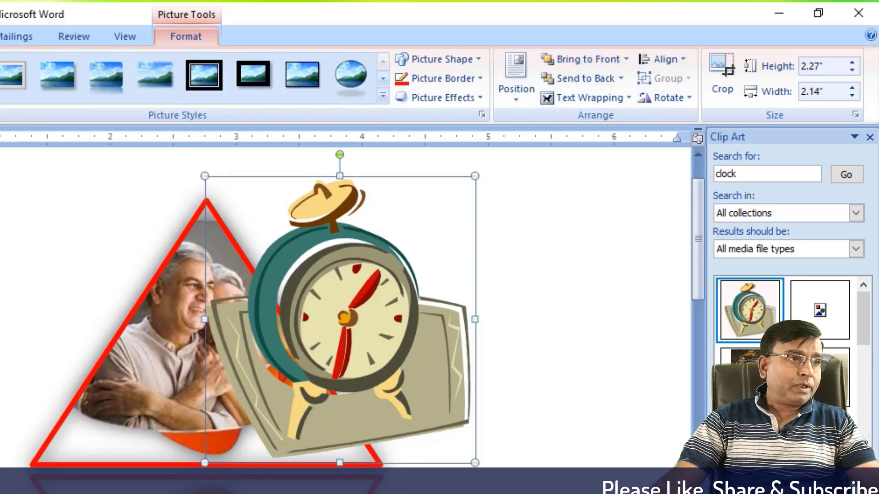
pyautogui.click(585, 79)
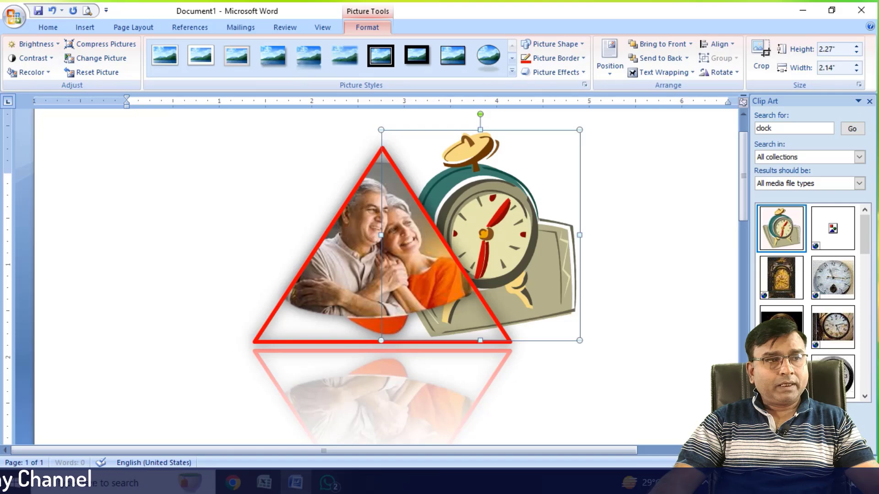
pyautogui.click(661, 72)
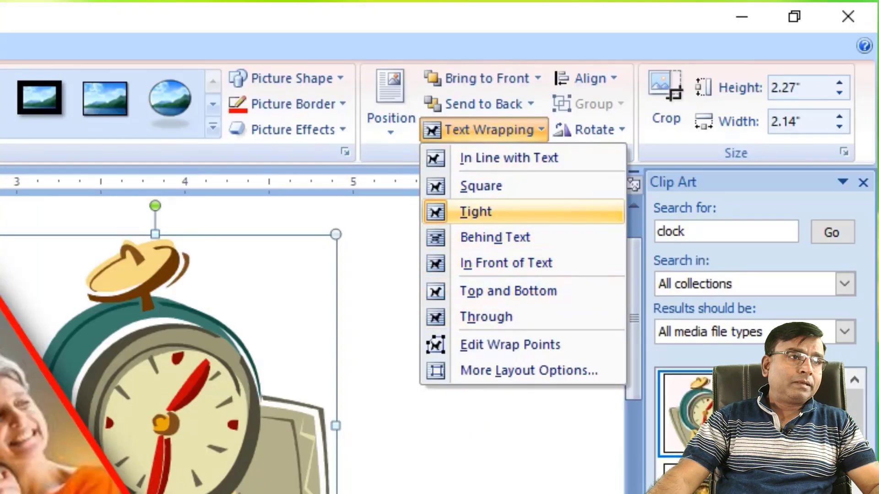
pyautogui.press('Escape')
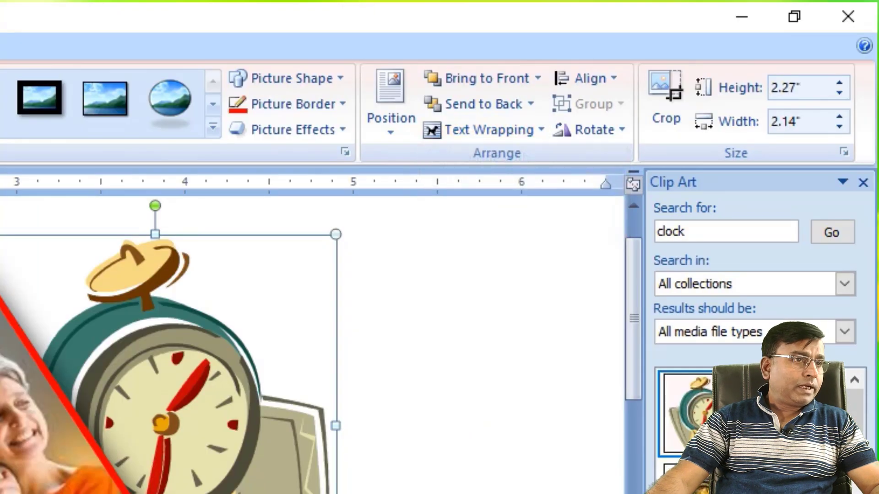
# Replace the couple picture and the clock with paragraphs of sample text
pyautogui.click(27, 439)
pyautogui.press('Delete')
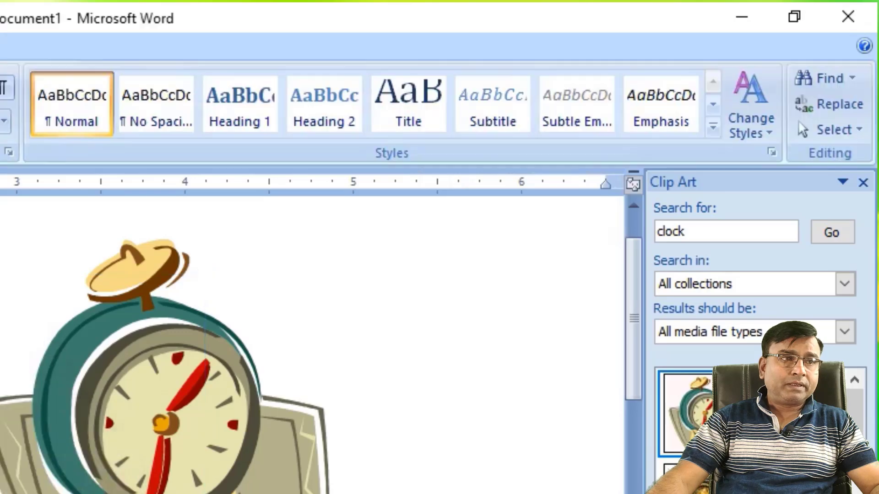
pyautogui.click(151, 412)
pyautogui.moveTo(151, 412); pyautogui.dragTo(13, 493)
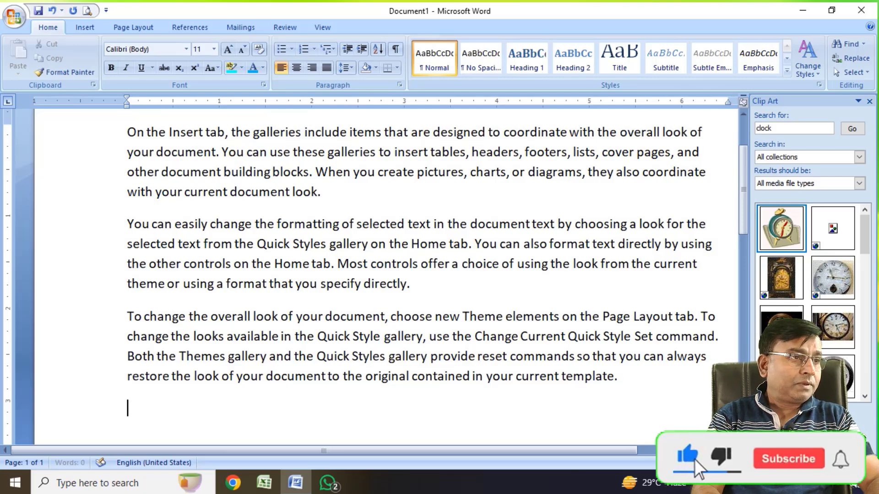
# Insert the teal alarm clock from the clip art results below the text and set its text wrapping to Square
pyautogui.click(779, 228)
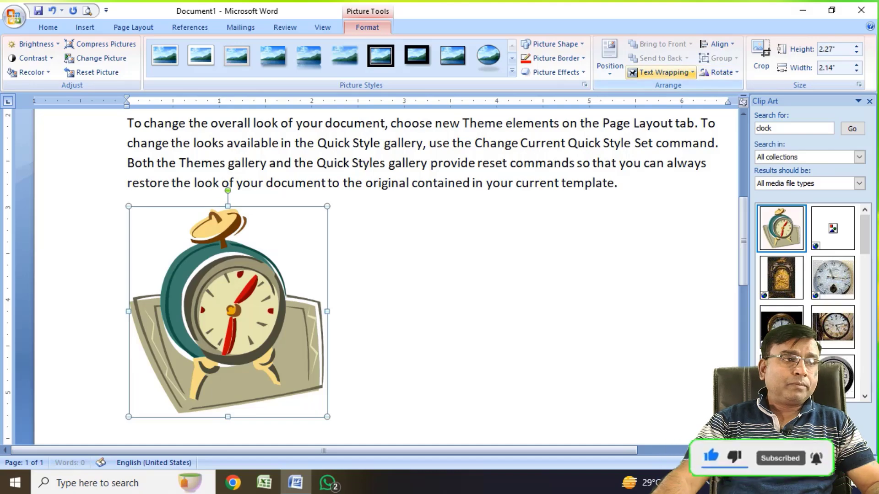
pyautogui.click(663, 72)
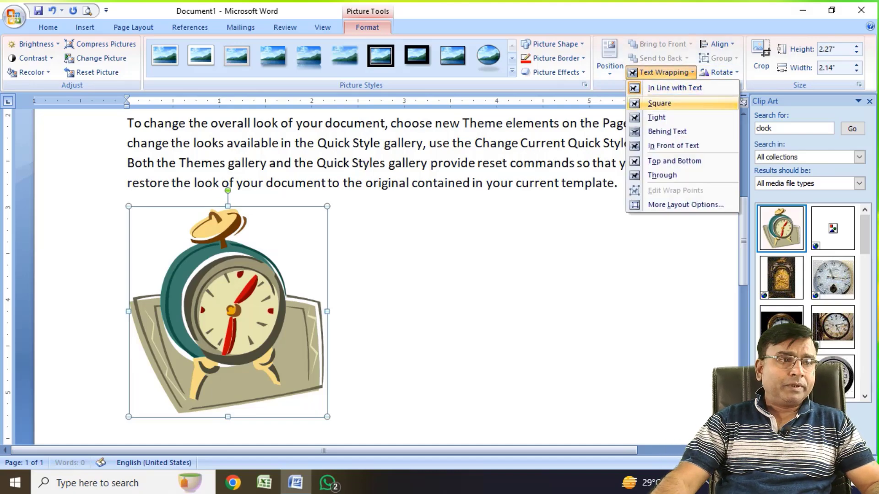
pyautogui.click(659, 102)
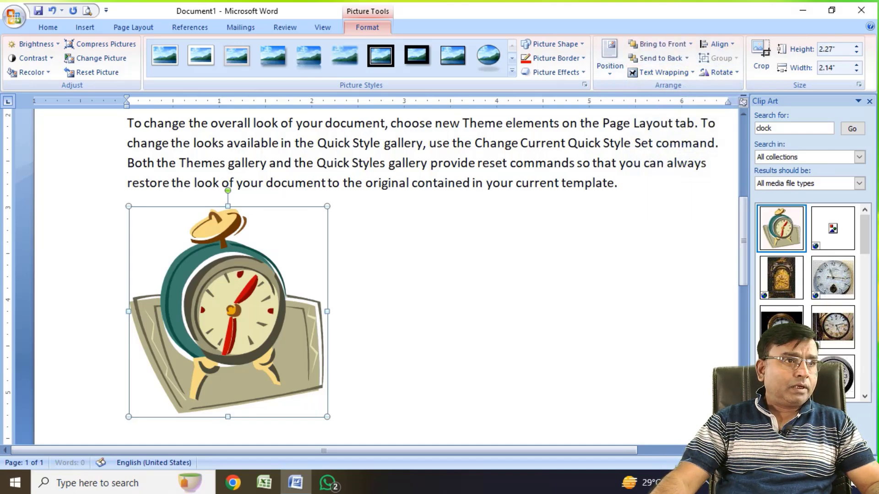
# Shrink the clock to about 1.24 inches wide and place it in the middle of the second paragraph
pyautogui.scroll(2, 387, 275)
pyautogui.moveTo(328, 299); pyautogui.dragTo(244, 387)
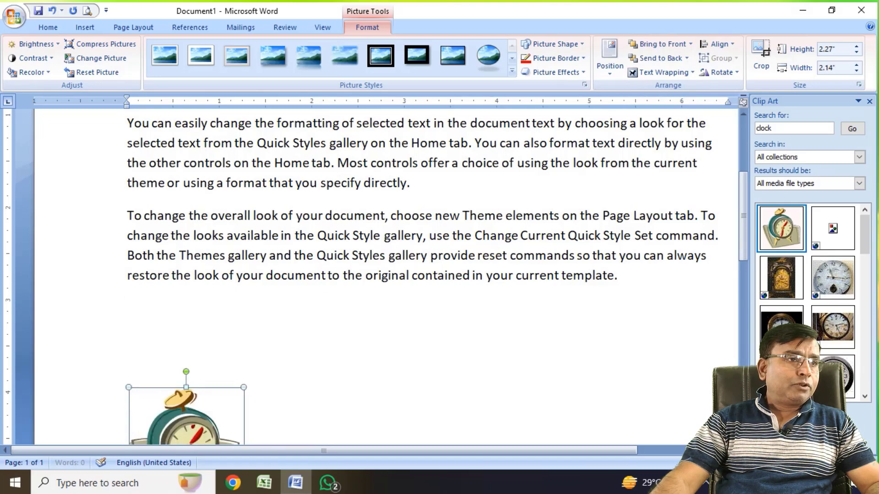
pyautogui.moveTo(192, 419); pyautogui.dragTo(420, 137)
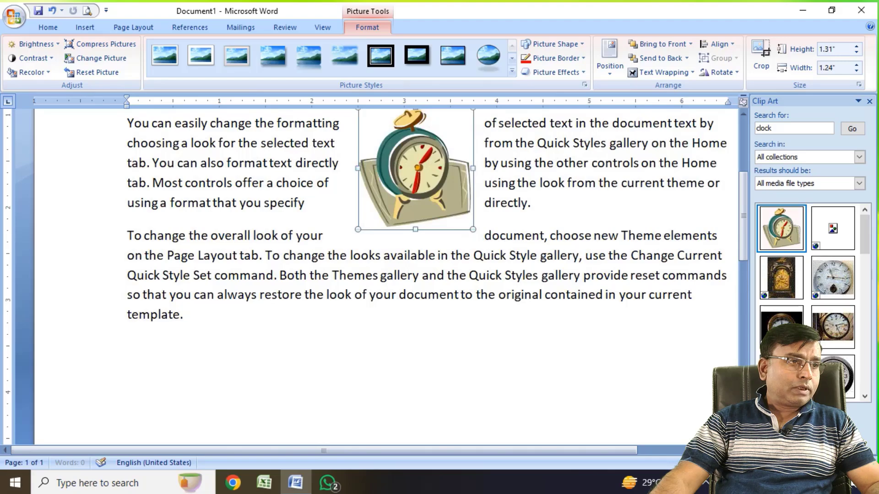
# Justify all the text in the document
pyautogui.scroll(2, 386, 257)
pyautogui.hotkey('ctrl', 'a')
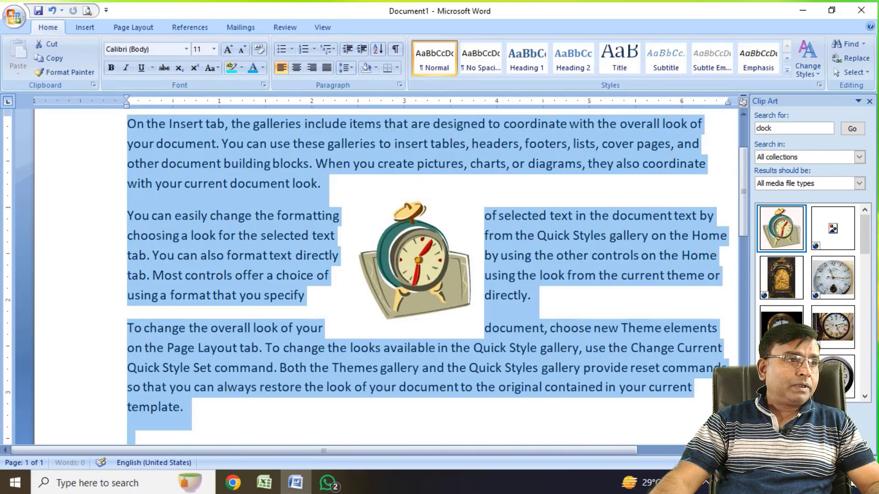
pyautogui.hotkey('ctrl', 'j')
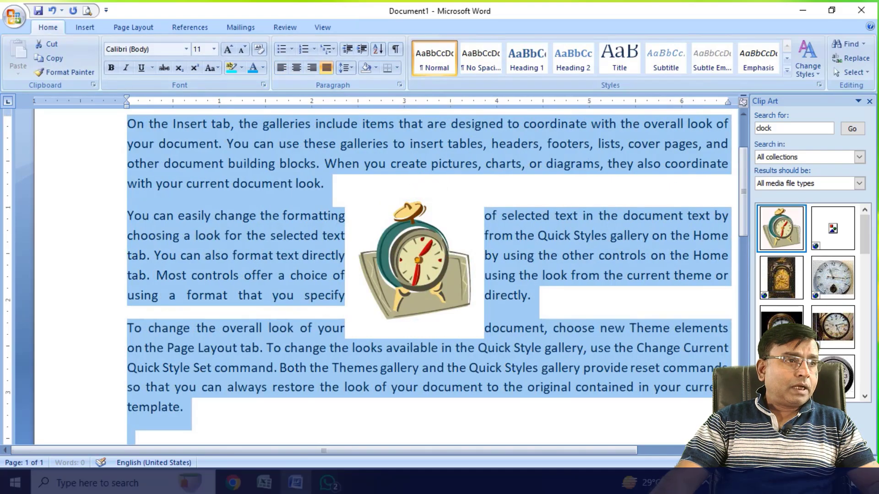
pyautogui.click(496, 348)
# Shrink the clock to about 0.84 inches wide and reposition it near the middle of the second paragraph
pyautogui.click(415, 261)
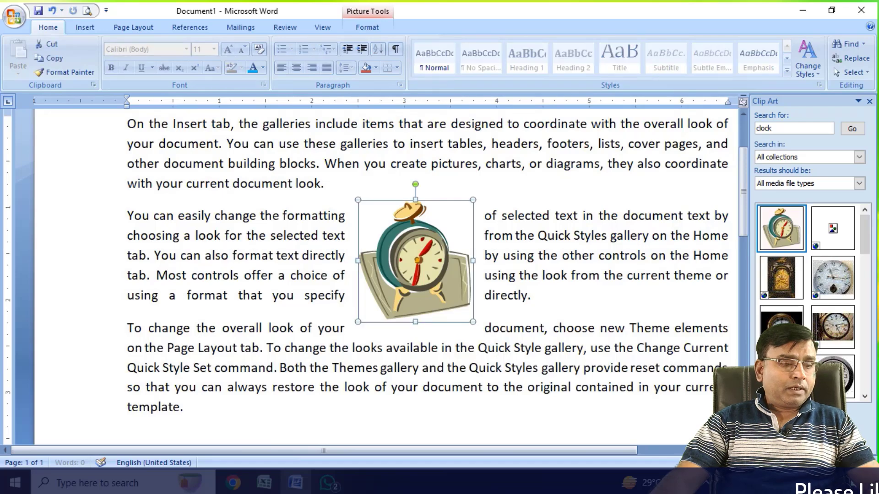
pyautogui.moveTo(436, 239); pyautogui.dragTo(436, 239)
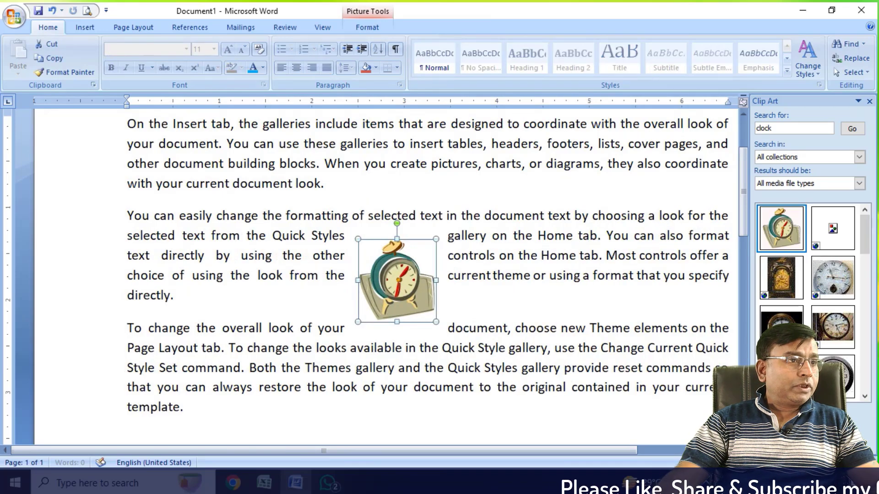
pyautogui.moveTo(397, 281); pyautogui.dragTo(474, 199)
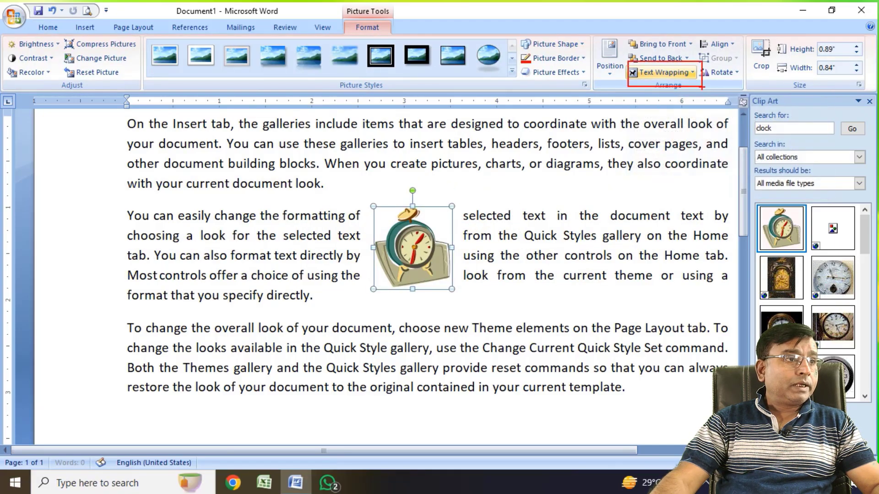
# Reapply Square wrapping to the clock, switch it to Tight and examine how the text follows the clock's outline
pyautogui.click(663, 72)
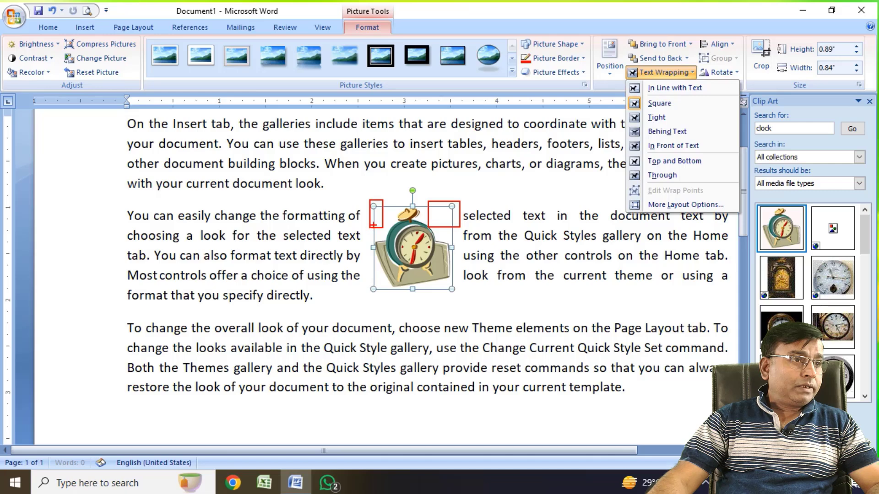
pyautogui.click(670, 105)
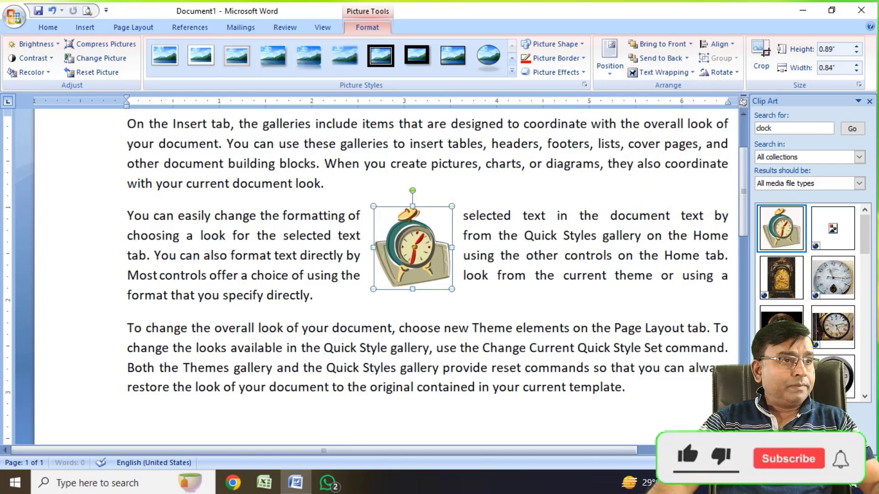
pyautogui.click(664, 72)
pyautogui.click(661, 118)
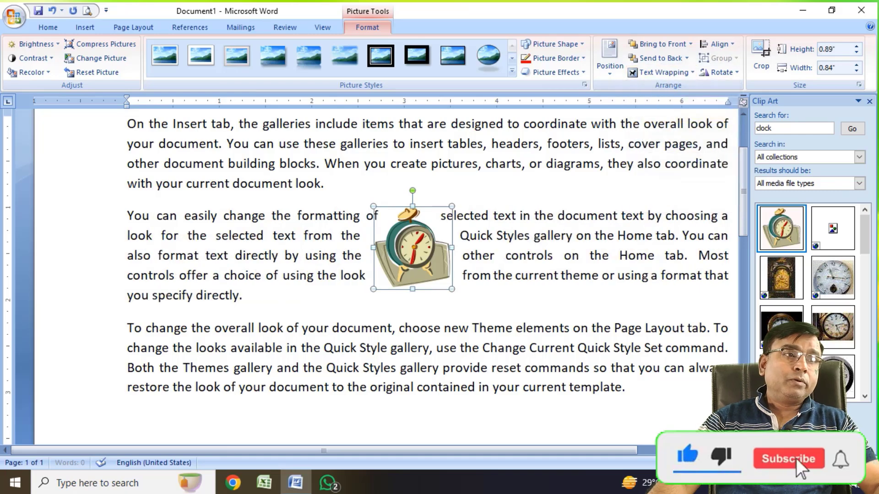
pyautogui.click(243, 295)
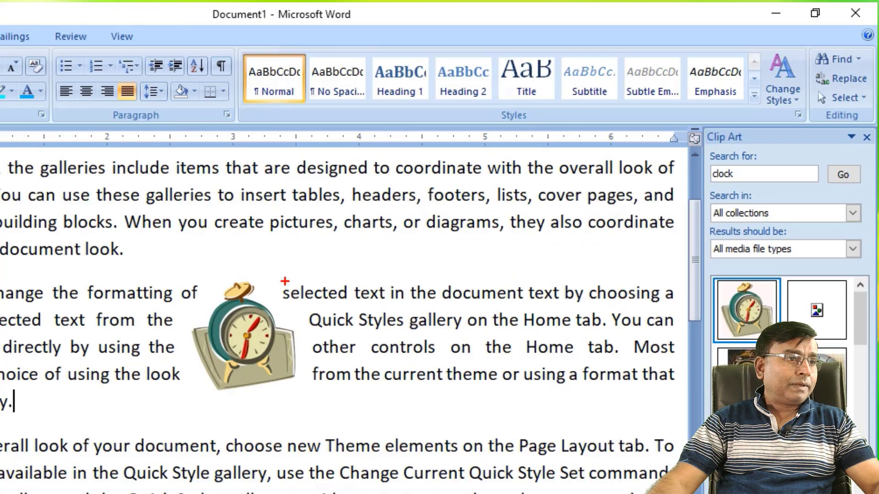
pyautogui.moveTo(284, 281); pyautogui.dragTo(313, 397)
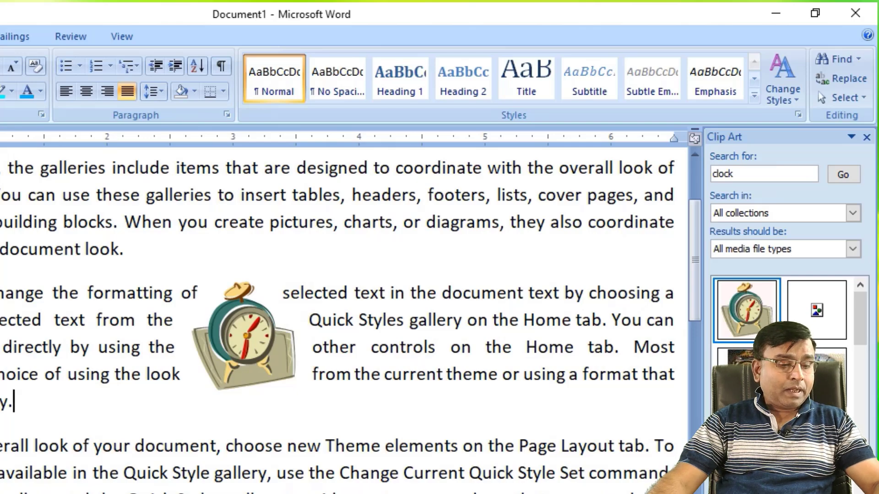
# Set the clock's text wrapping to Behind Text and switch it to In Front of Text
pyautogui.click(245, 336)
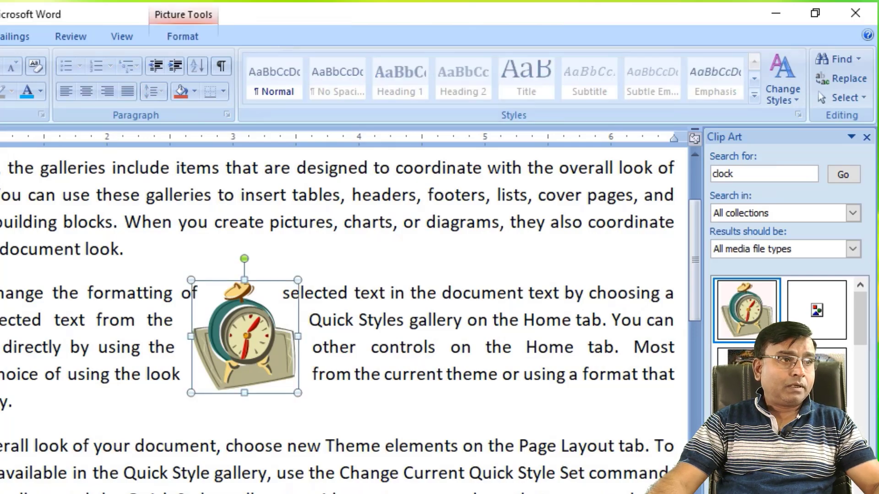
pyautogui.click(182, 37)
pyautogui.click(580, 97)
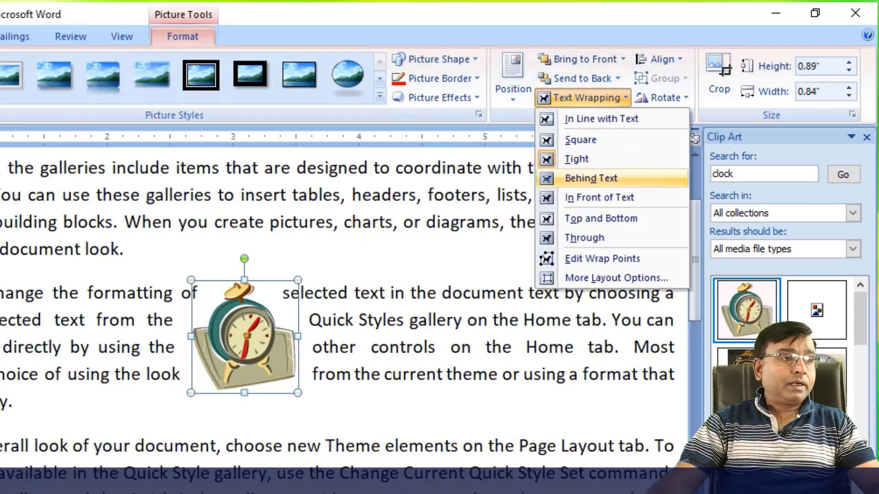
pyautogui.click(591, 178)
pyautogui.click(581, 97)
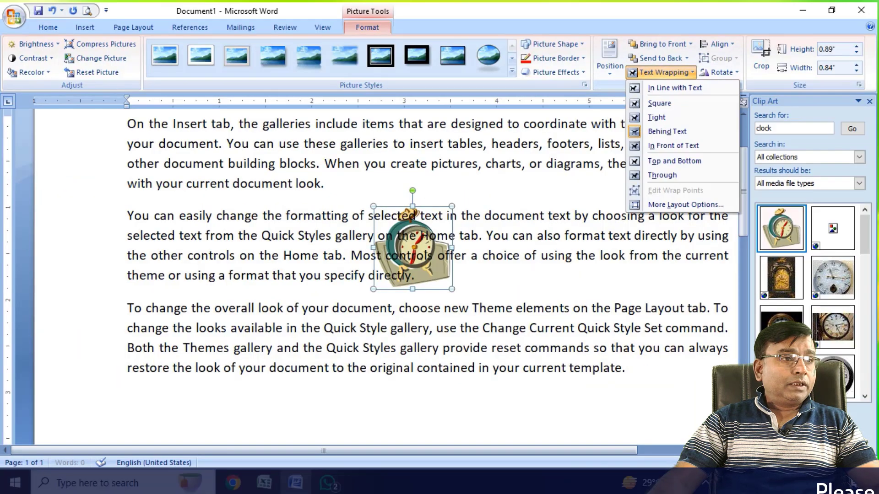
pyautogui.click(673, 145)
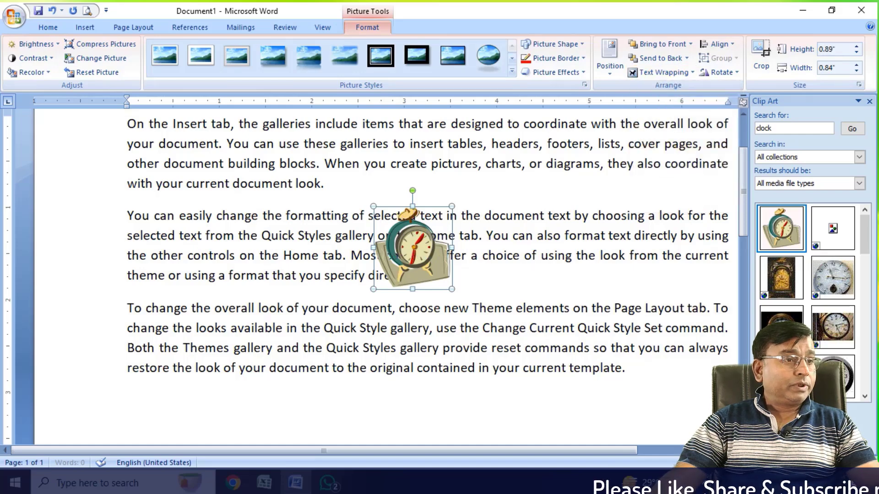
pyautogui.click(497, 255)
pyautogui.click(414, 248)
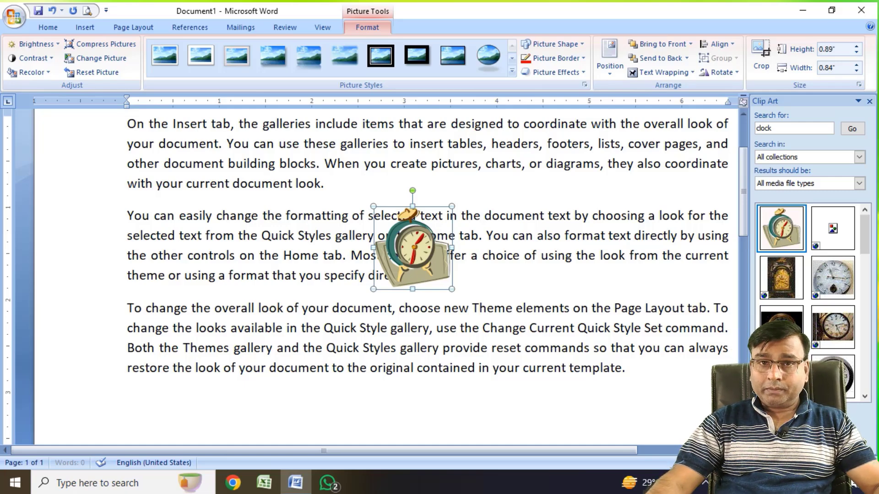
# Move the clock back and forth over the second paragraph's words, leaving it left of the page's centre
pyautogui.moveTo(413, 247); pyautogui.dragTo(326, 237)
pyautogui.moveTo(326, 237); pyautogui.dragTo(474, 243)
pyautogui.moveTo(474, 243)
pyautogui.mouseDown()
pyautogui.moveTo(353, 239)
pyautogui.moveTo(342, 248)
pyautogui.mouseUp()
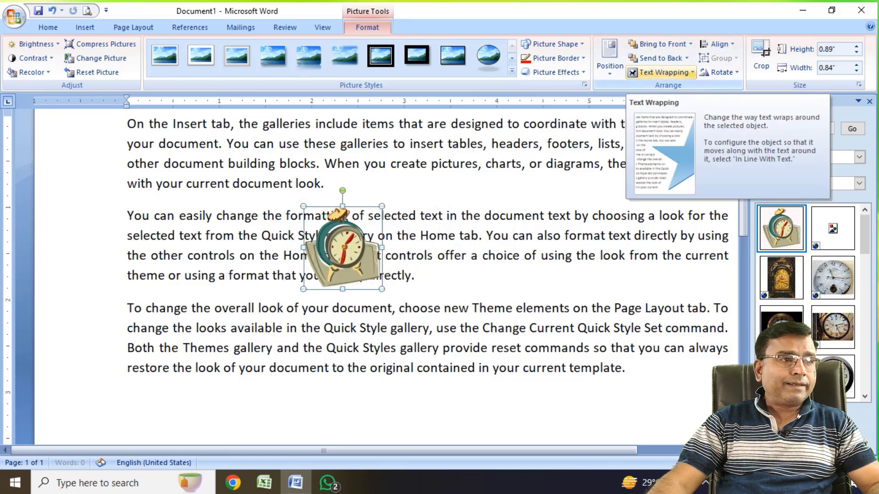
# Review the clock's text wrapping options, keeping In Front of Text, and look through its alignment options
pyautogui.click(663, 72)
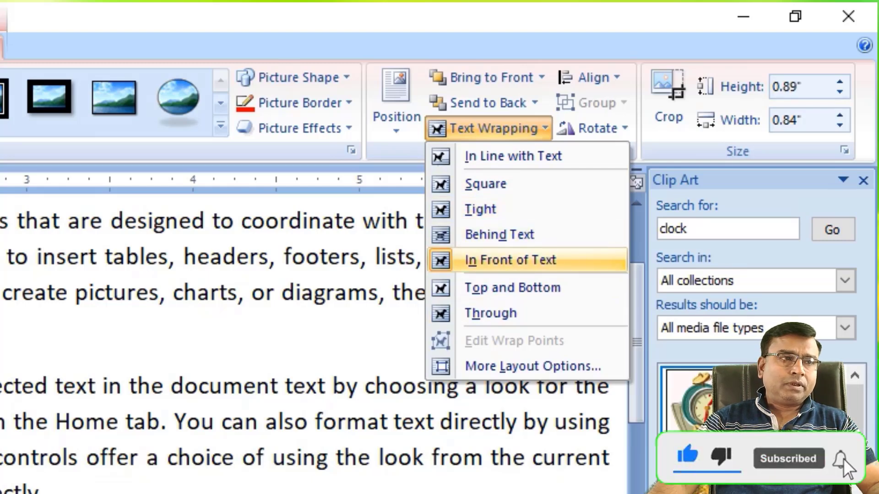
pyautogui.click(510, 260)
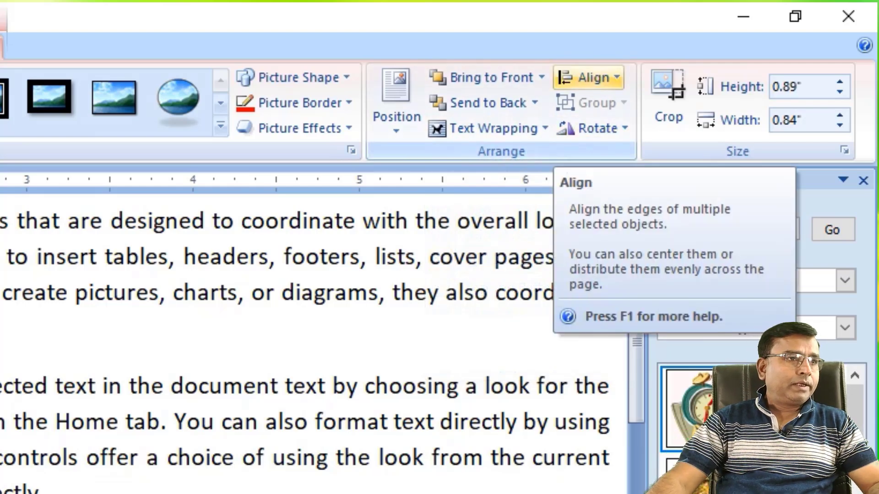
pyautogui.click(591, 77)
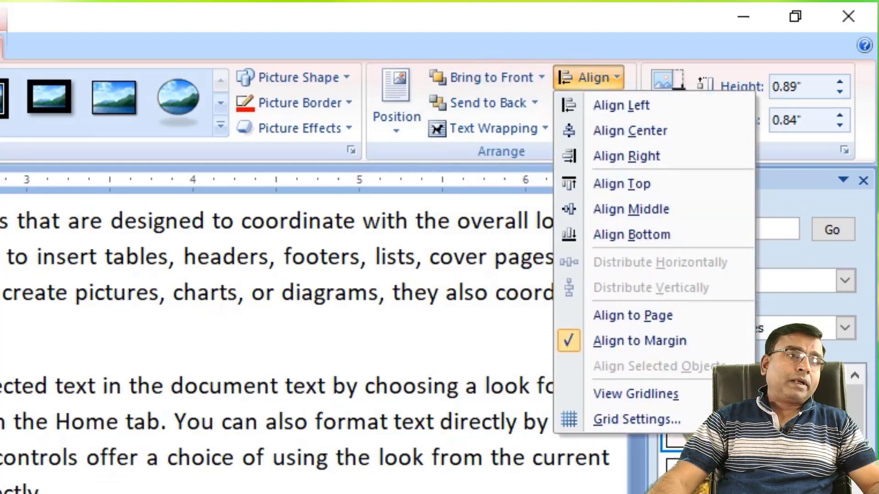
pyautogui.press('Escape')
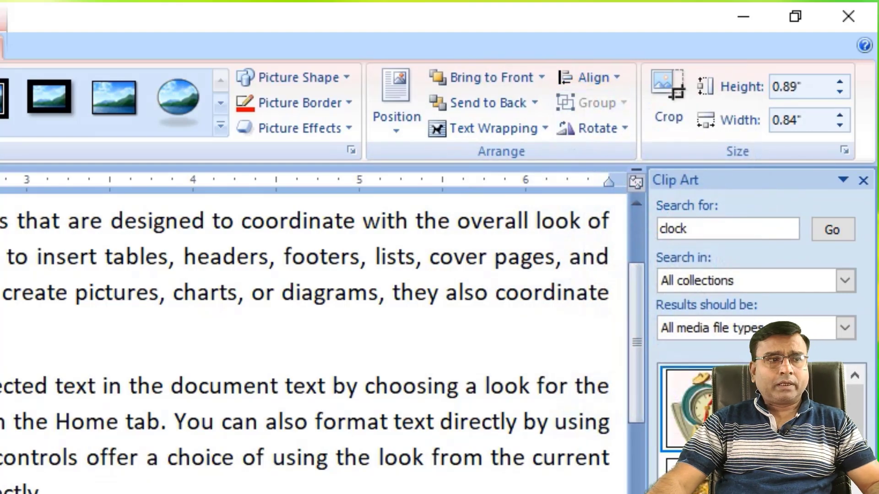
# Replace all the document content with the teal alarm clock from the clip art results, using Square text wrapping
pyautogui.hotkey('ctrl', 'a')
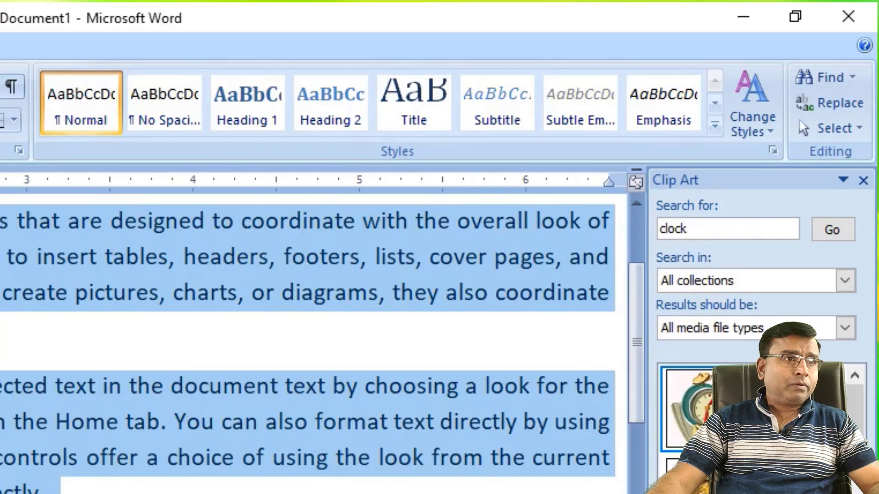
pyautogui.press('Delete')
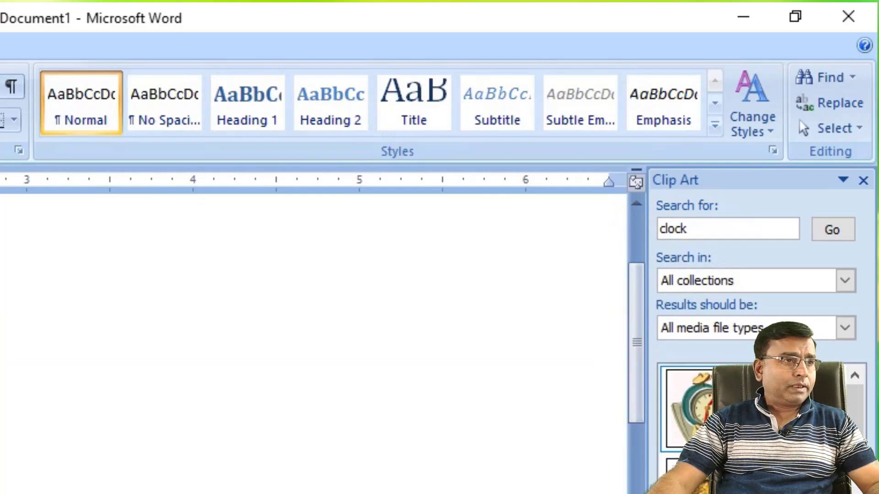
pyautogui.click(689, 408)
pyautogui.click(641, 79)
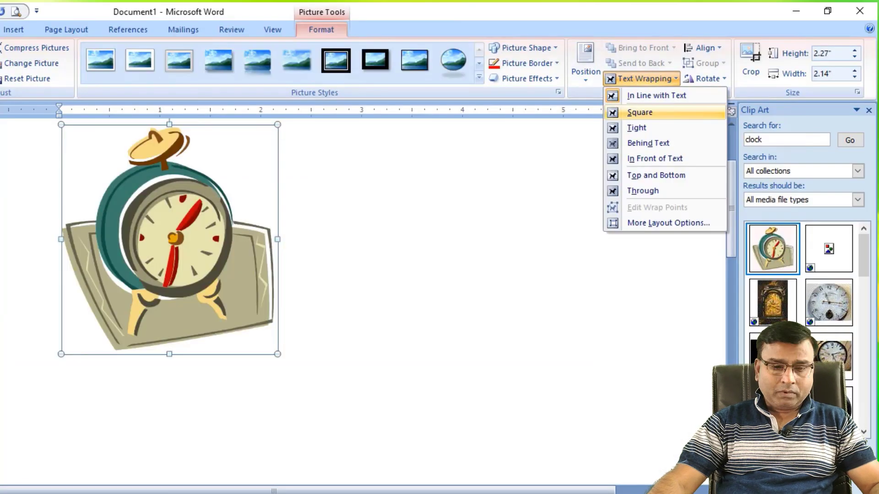
pyautogui.click(639, 113)
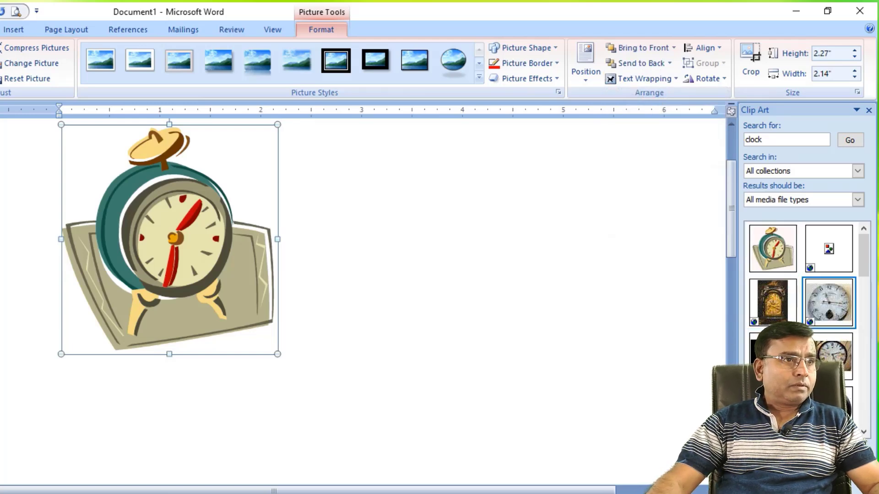
# Insert the images-removebg-preview picture of the couple from the Downloads folder and set its text wrapping to Tight
pyautogui.click(13, 29)
pyautogui.click(74, 62)
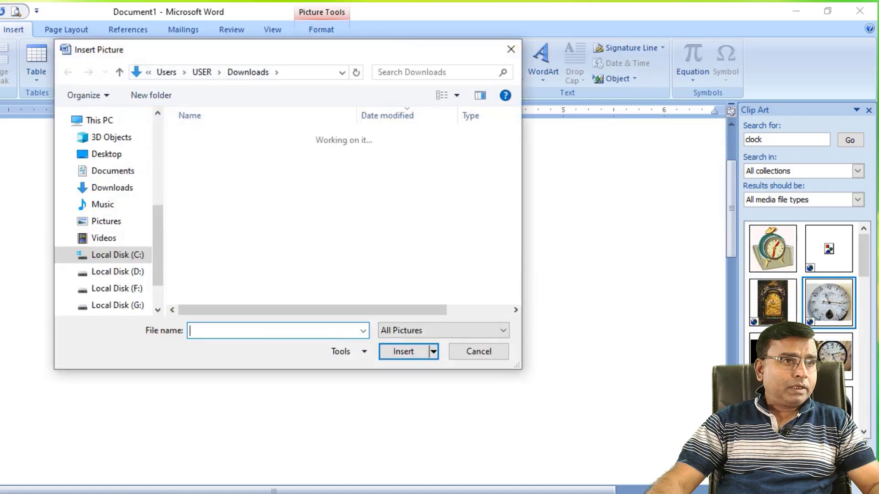
pyautogui.click(112, 188)
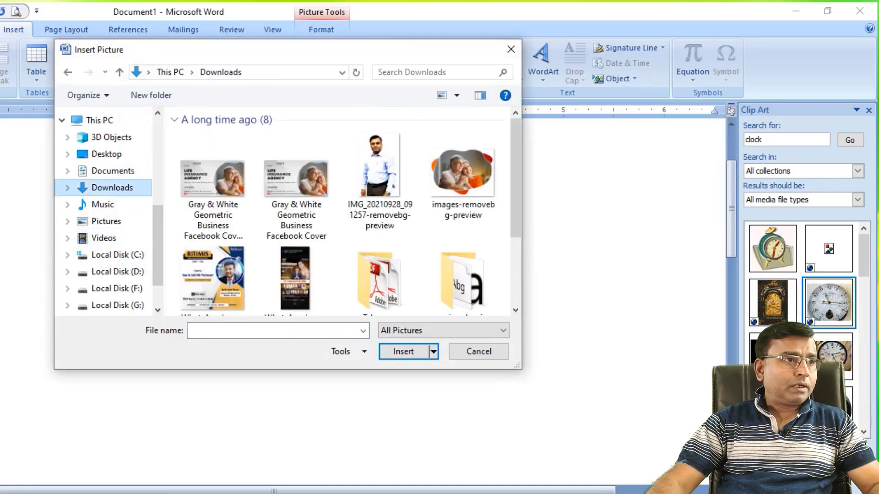
pyautogui.doubleClick(462, 176)
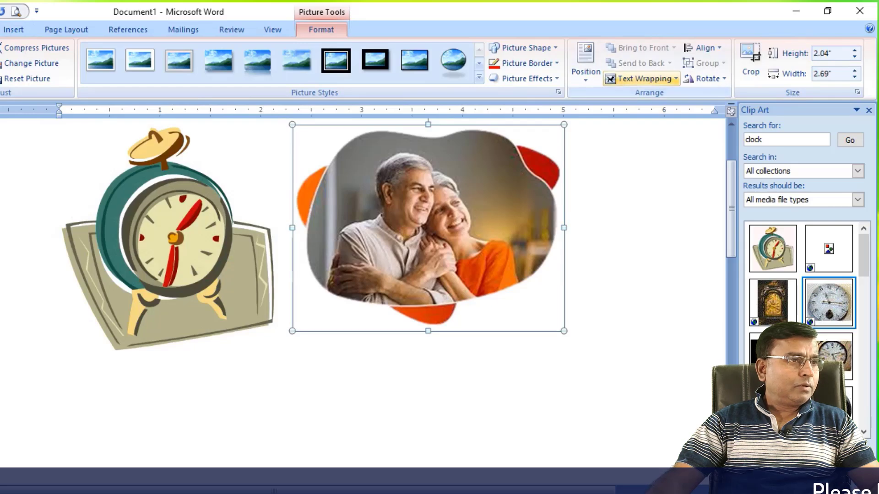
pyautogui.click(643, 78)
pyautogui.click(636, 128)
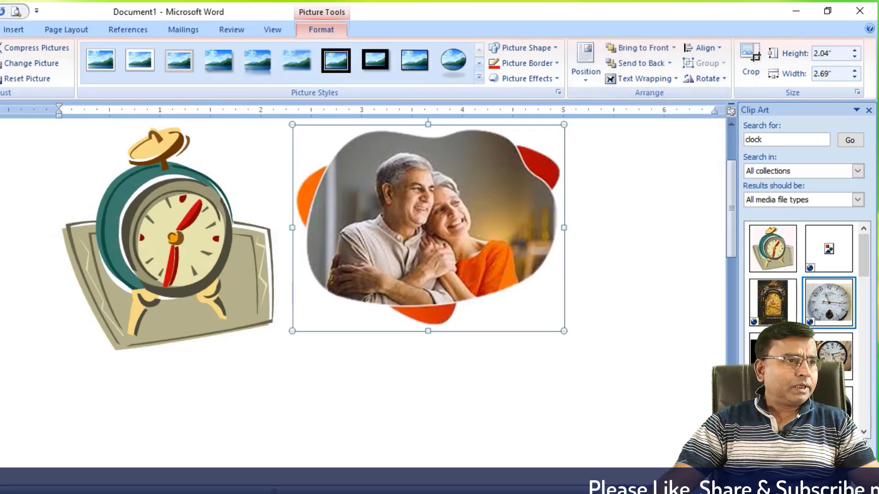
# Shrink the couple picture to about 2.05 inches wide and place it below the clock, scaling the clock down too
pyautogui.moveTo(564, 331); pyautogui.dragTo(499, 282)
pyautogui.moveTo(396, 204); pyautogui.dragTo(154, 404)
pyautogui.click(183, 257)
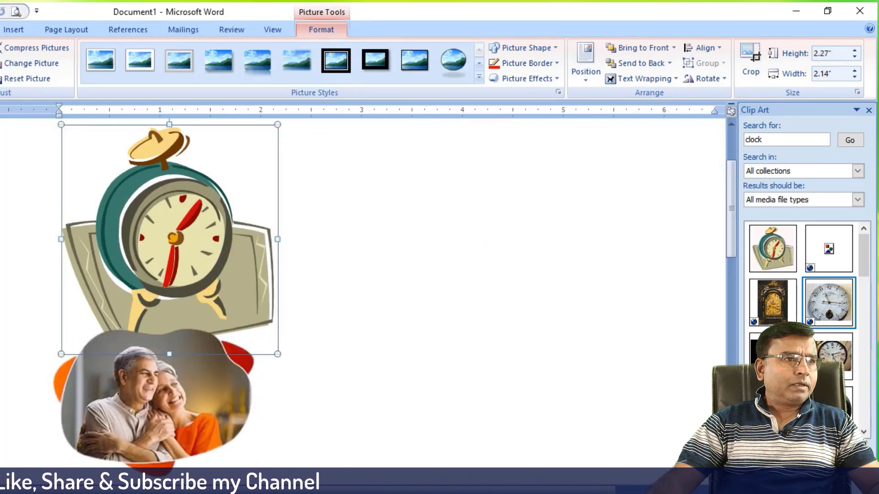
pyautogui.moveTo(277, 354); pyautogui.dragTo(202, 273)
pyautogui.click(154, 403)
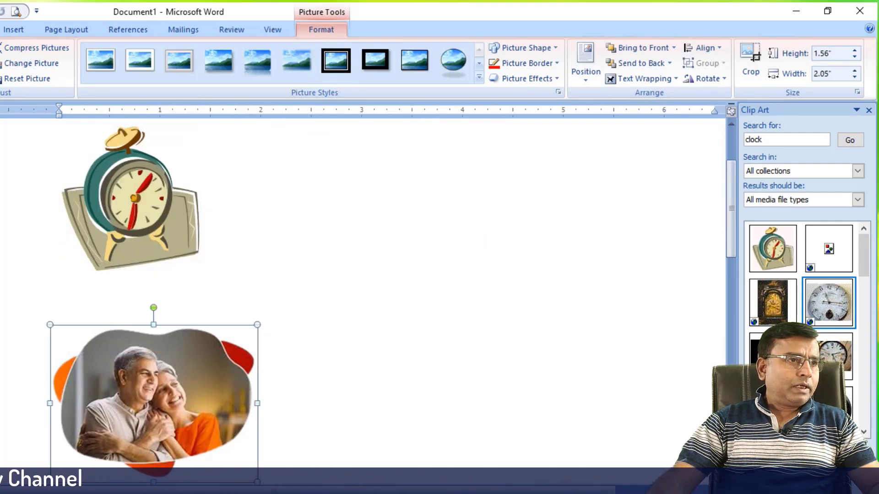
# Move the couple picture towards the middle of the page and place the clock beside it on its right
pyautogui.moveTo(154, 403); pyautogui.dragTo(347, 232)
pyautogui.moveTo(133, 201); pyautogui.dragTo(542, 233)
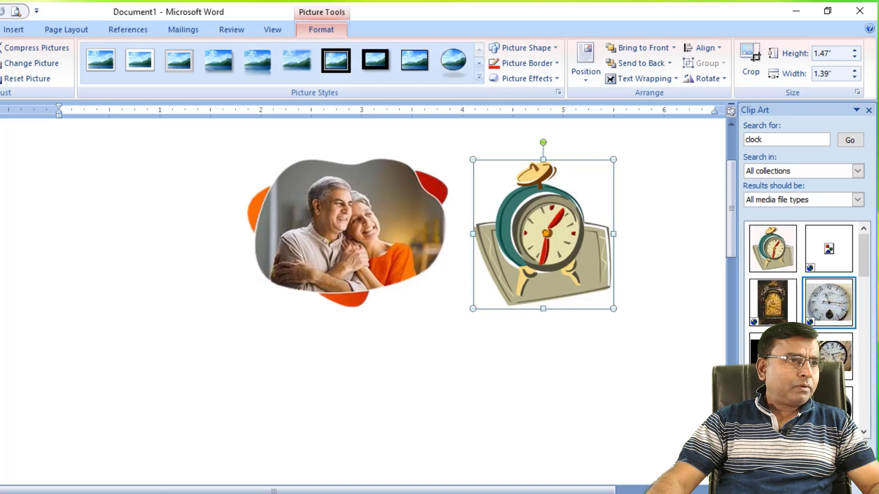
pyautogui.click(348, 233)
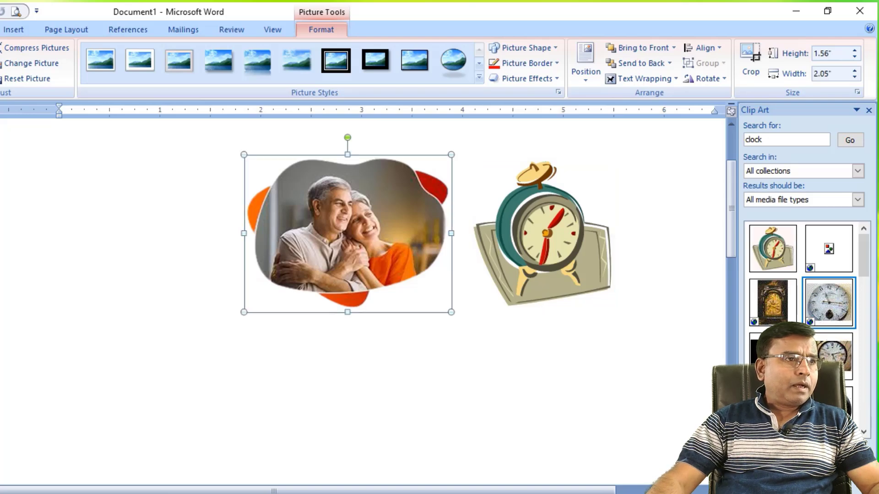
pyautogui.click(543, 234)
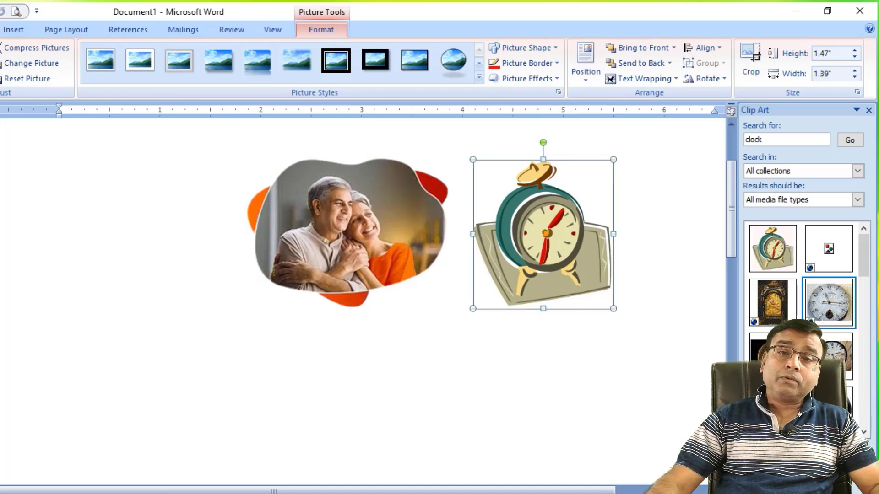
pyautogui.click(59, 133)
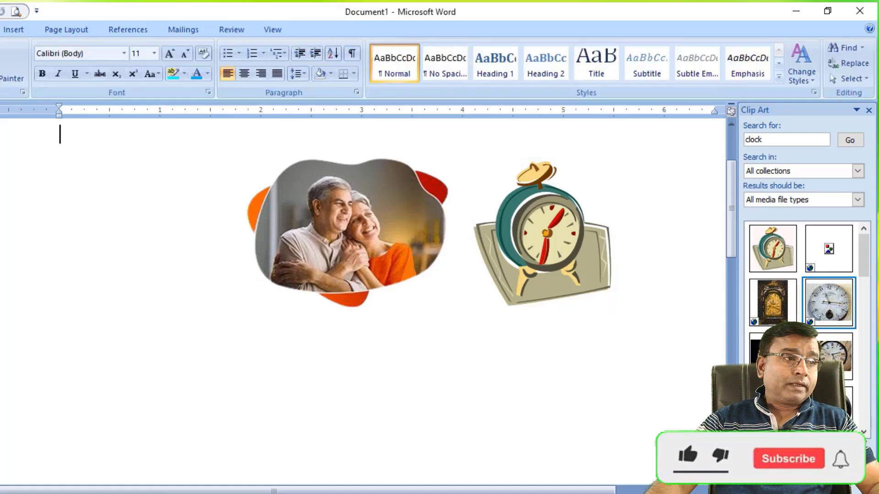
# Select the clock and the couple picture together and align the selected objects left
pyautogui.click(543, 234)
pyautogui.keyDown('ctrl'); pyautogui.click(209, 316); pyautogui.keyUp('ctrl')
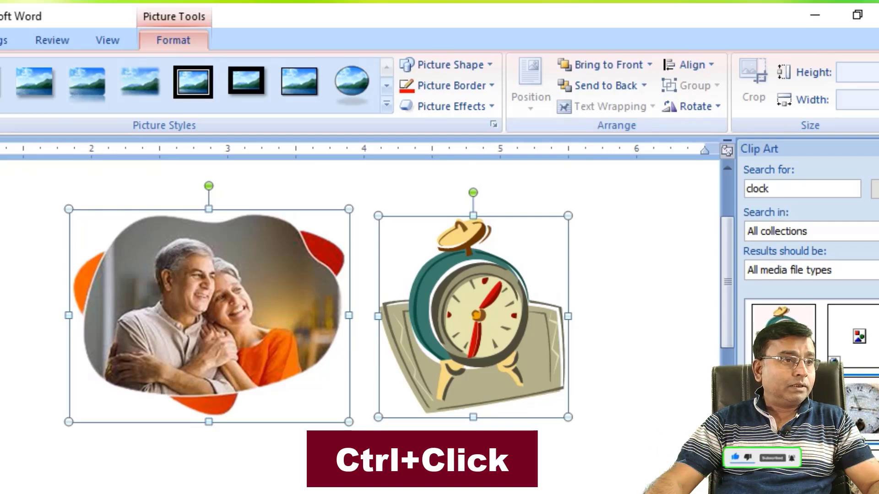
pyautogui.click(687, 65)
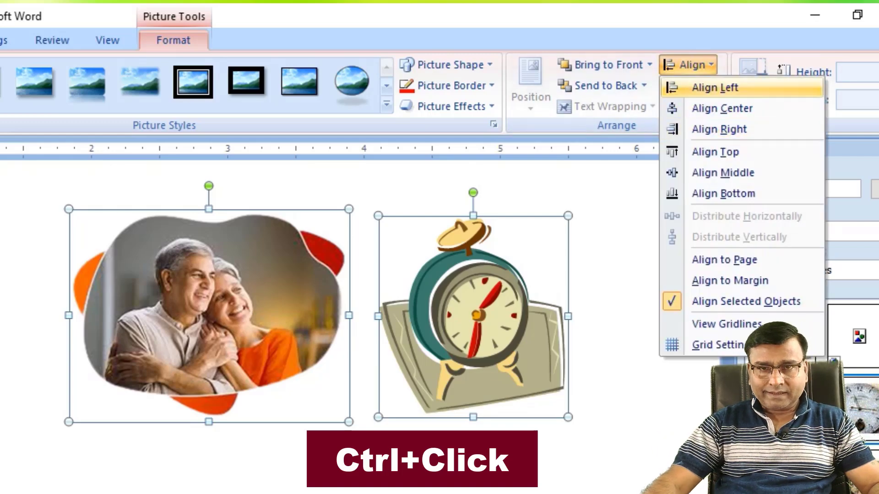
pyautogui.click(715, 87)
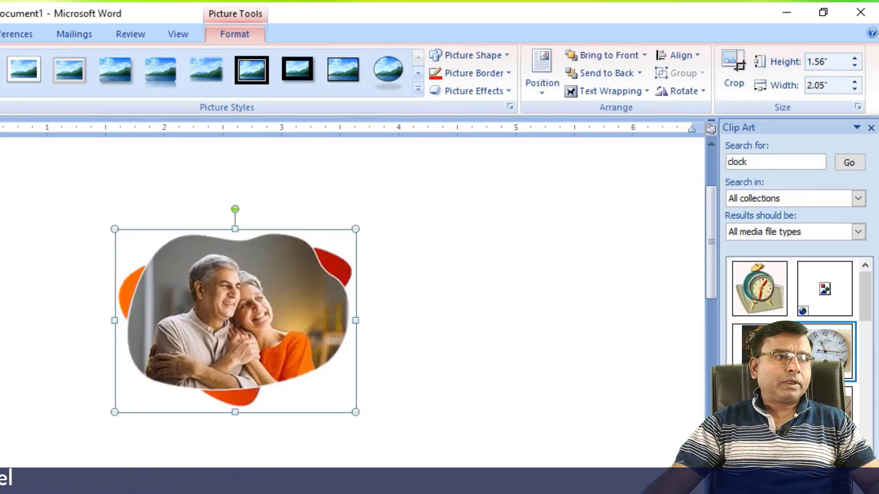
# Crop the couple picture on all four sides to about 1.19 inches high and 1.47 inches wide
pyautogui.click(733, 73)
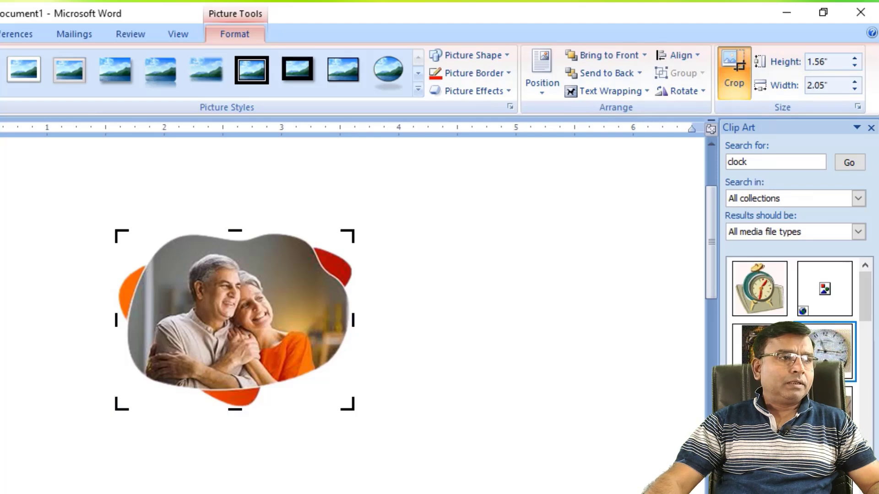
pyautogui.moveTo(353, 320); pyautogui.dragTo(314, 320)
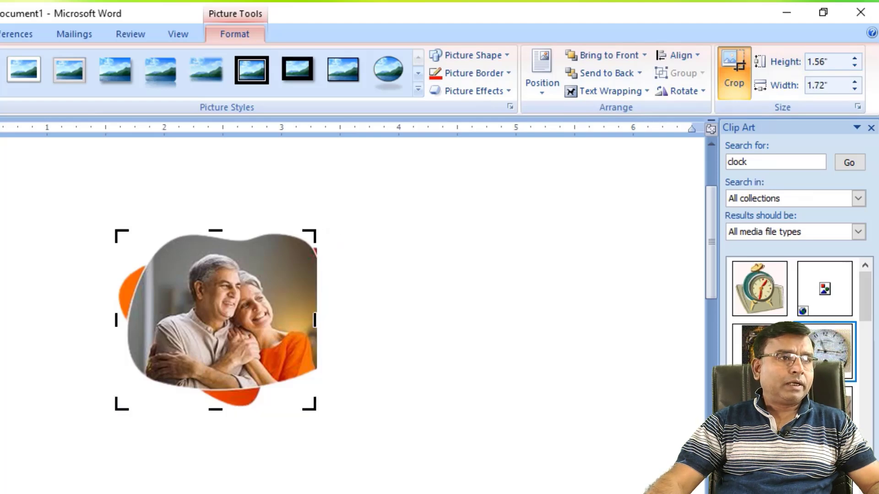
pyautogui.moveTo(116, 320); pyautogui.dragTo(145, 320)
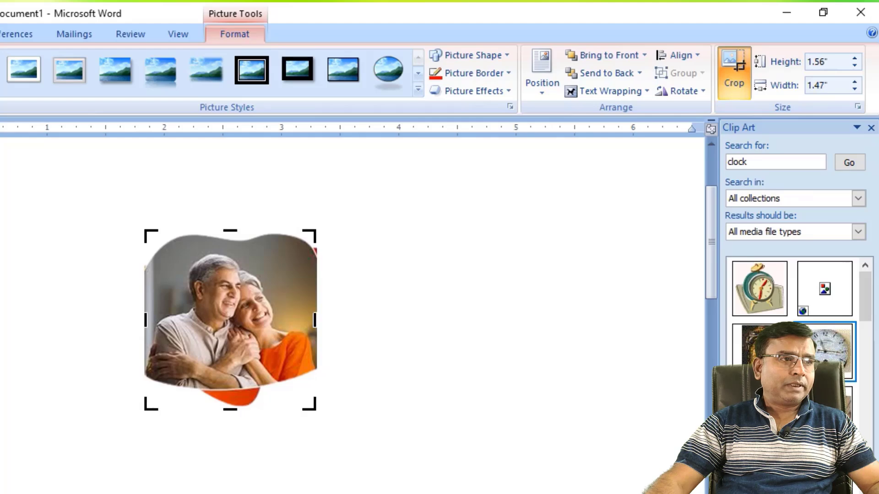
pyautogui.moveTo(229, 230); pyautogui.dragTo(229, 247)
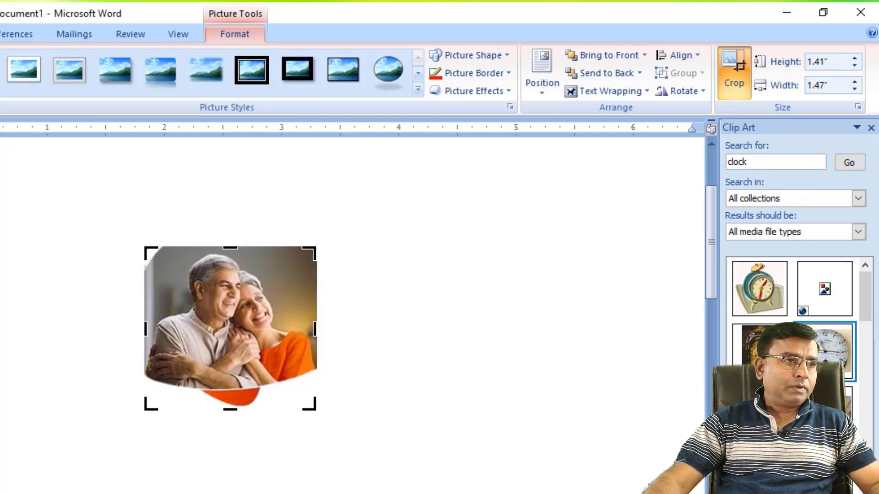
pyautogui.moveTo(230, 407); pyautogui.dragTo(230, 384)
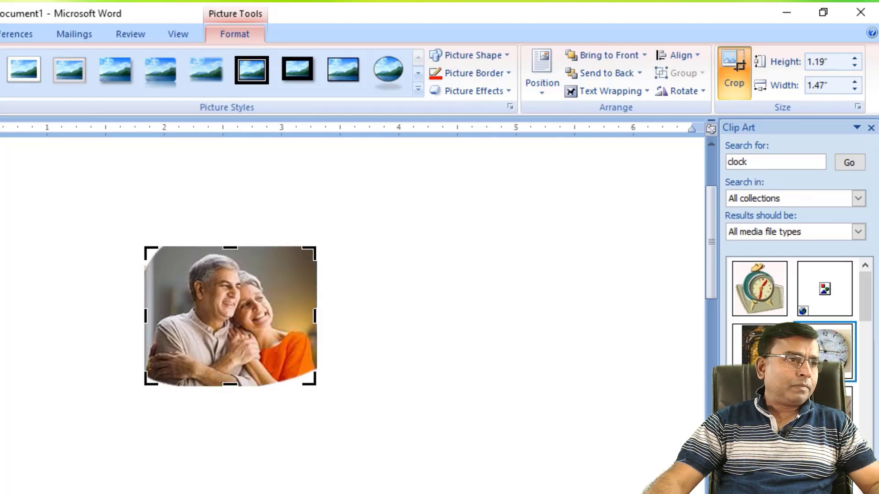
pyautogui.click(389, 321)
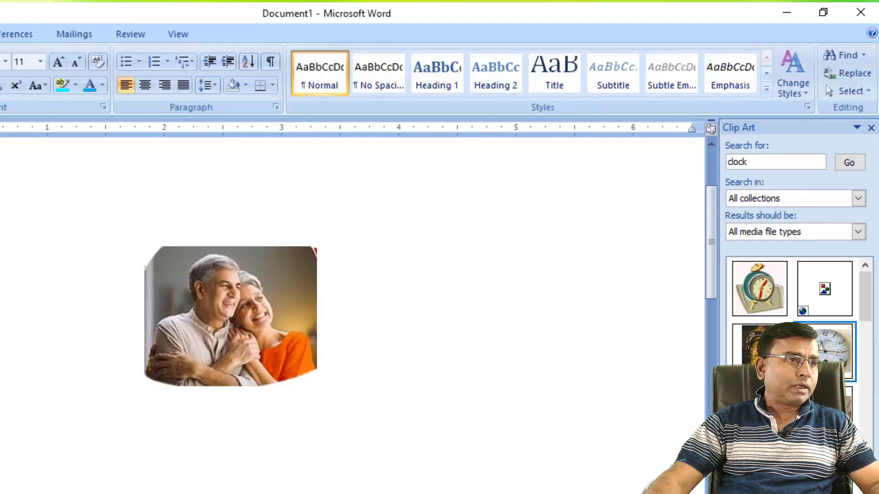
# Reposition the cropped couple picture and enlarge it to about 2.05 inches high and 2.53 inches wide
pyautogui.click(230, 316)
pyautogui.moveTo(230, 316); pyautogui.dragTo(369, 298)
pyautogui.moveTo(369, 297); pyautogui.dragTo(243, 320)
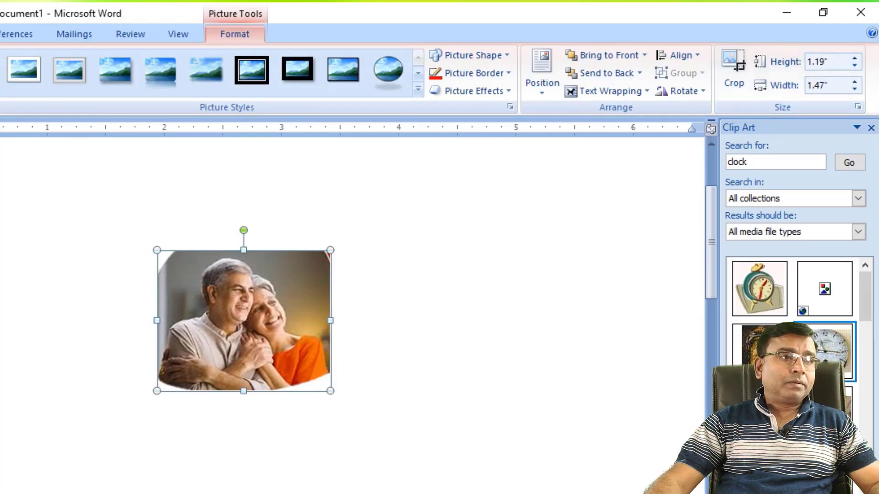
pyautogui.moveTo(330, 391); pyautogui.dragTo(349, 406)
pyautogui.moveTo(253, 328); pyautogui.dragTo(316, 373)
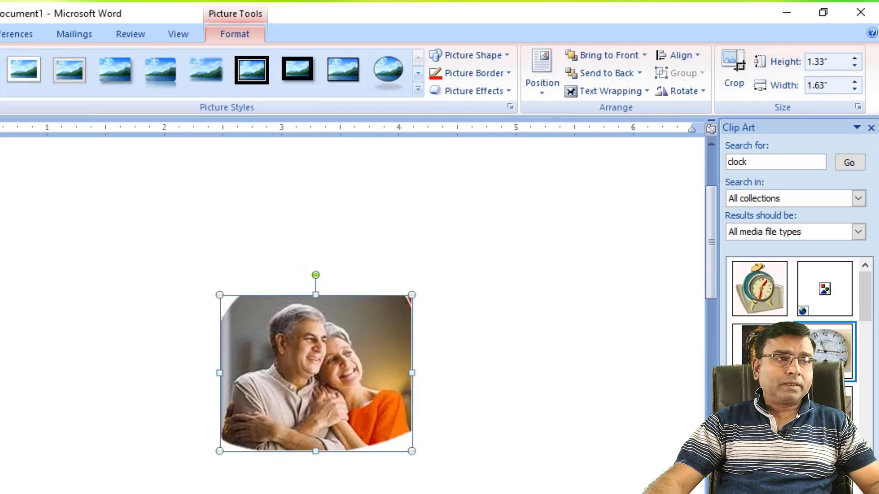
pyautogui.moveTo(220, 294); pyautogui.dragTo(114, 209)
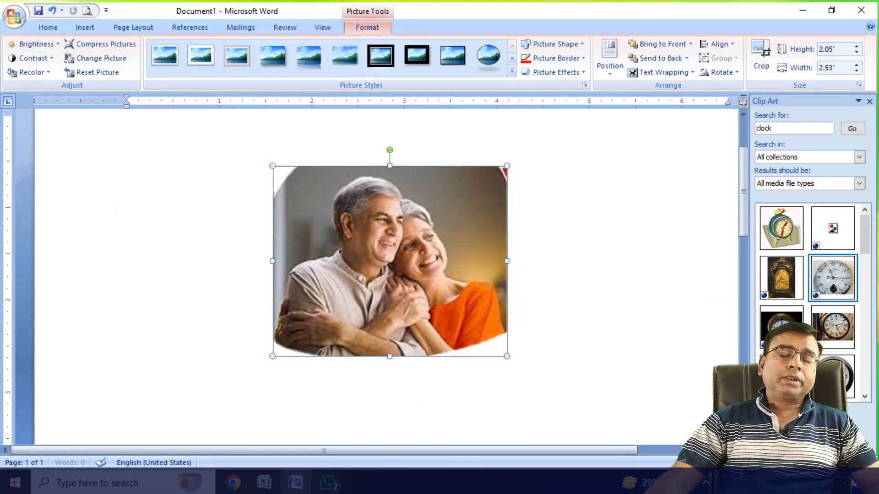
# Delete the couple picture and draw a small right block arrow near the left margin at the start of the page
pyautogui.click(84, 27)
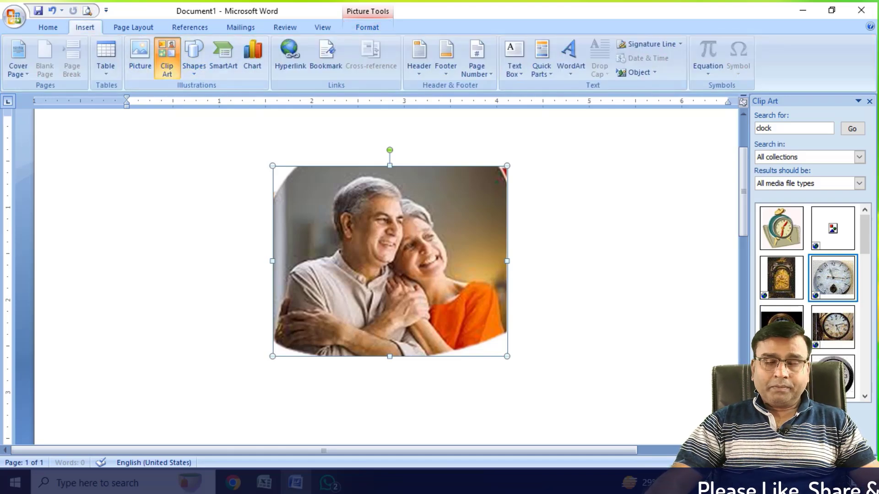
pyautogui.press('Delete')
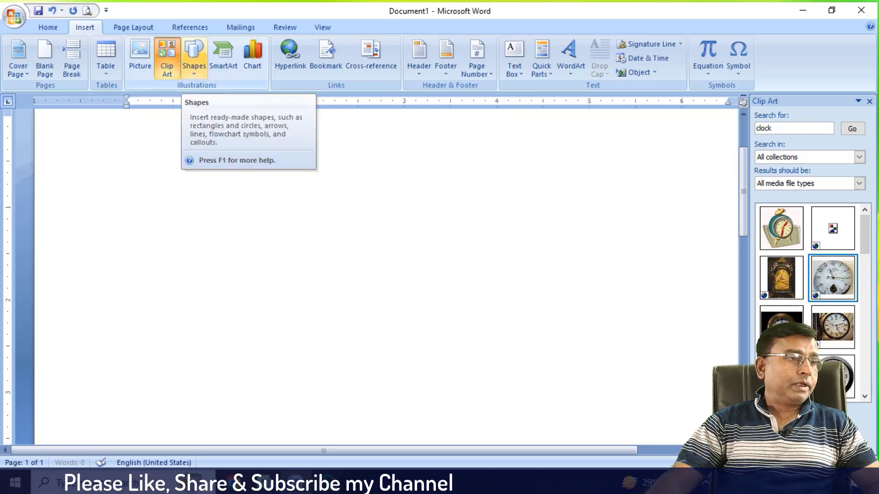
pyautogui.click(194, 58)
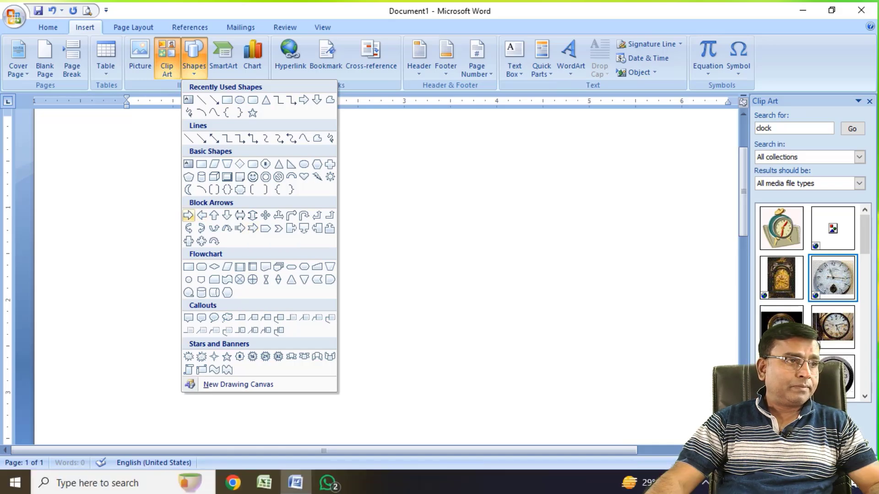
pyautogui.click(188, 215)
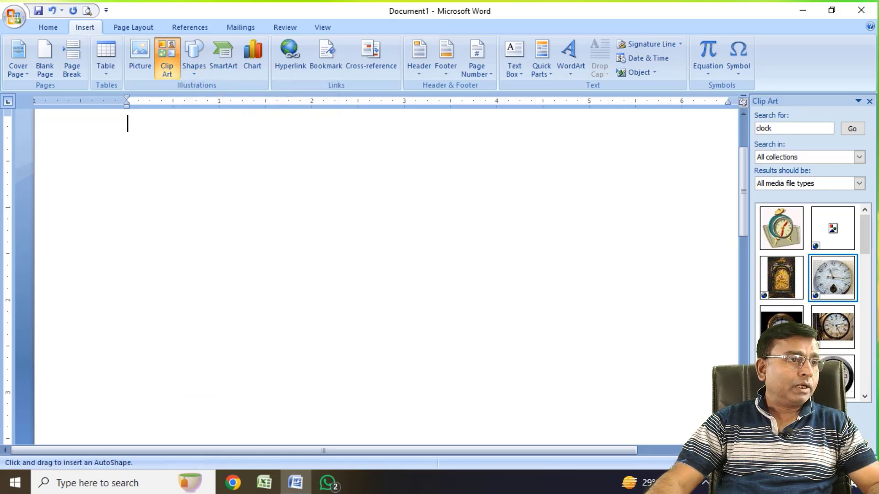
pyautogui.scroll(3, 385, 275)
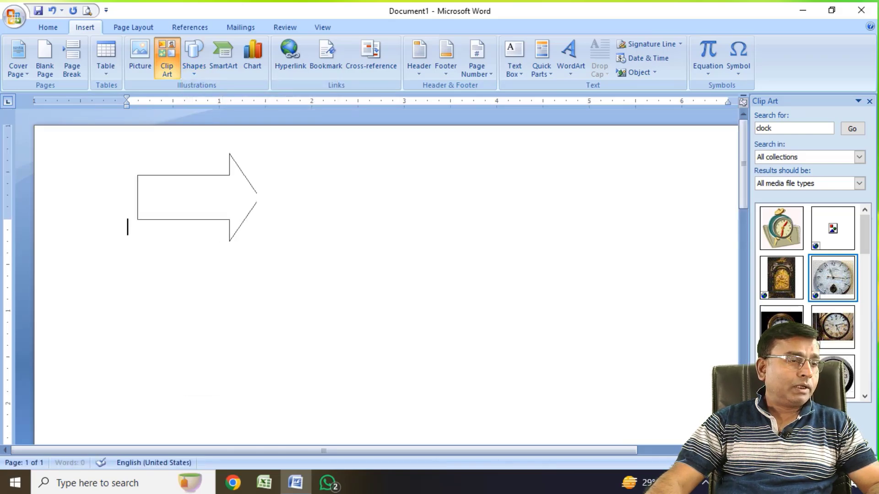
pyautogui.moveTo(420, 295)
pyautogui.mouseDown()
pyautogui.moveTo(427, 245)
pyautogui.moveTo(347, 240)
pyautogui.mouseUp()
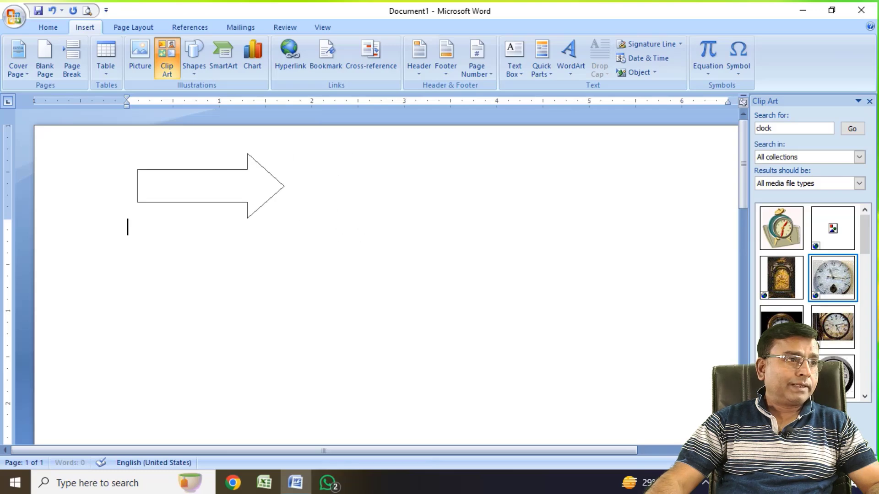
pyautogui.moveTo(216, 184); pyautogui.dragTo(216, 184)
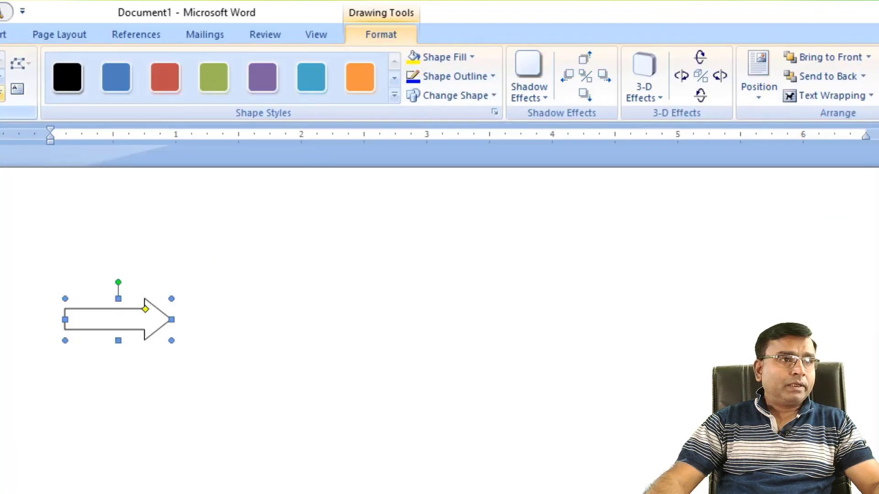
# Try several gradient shape styles on the arrow, choose the orange one, and change the fill to a medium blue theme color
pyautogui.click(1, 94)
pyautogui.press('Escape')
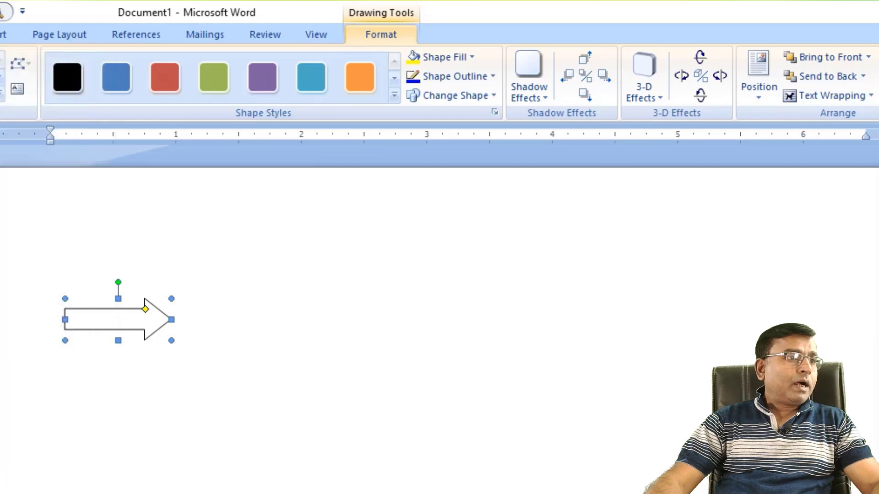
pyautogui.click(394, 95)
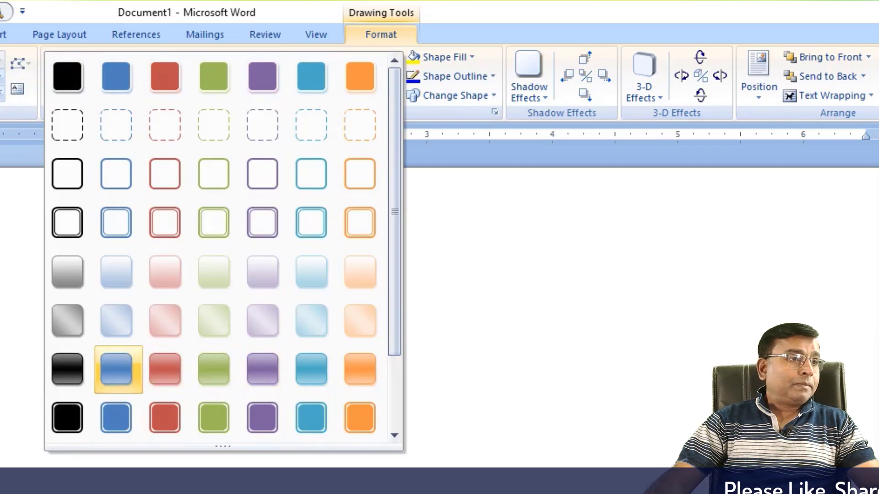
pyautogui.click(68, 369)
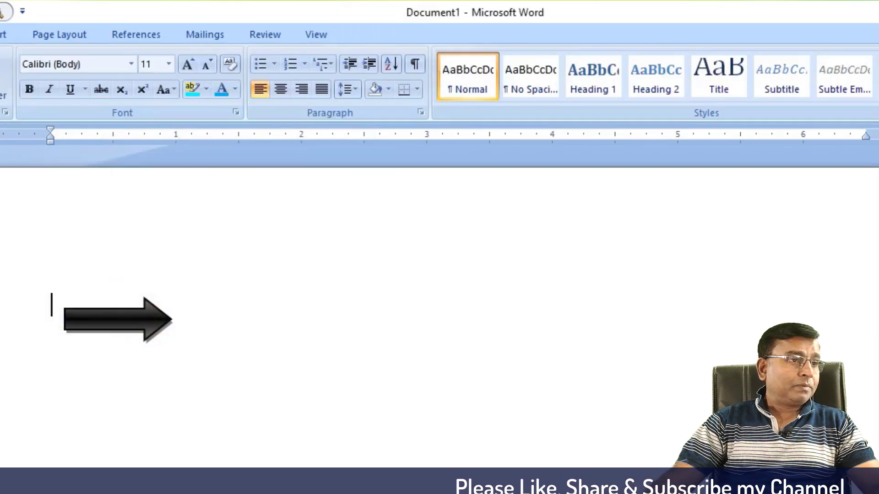
pyautogui.click(110, 320)
pyautogui.click(265, 77)
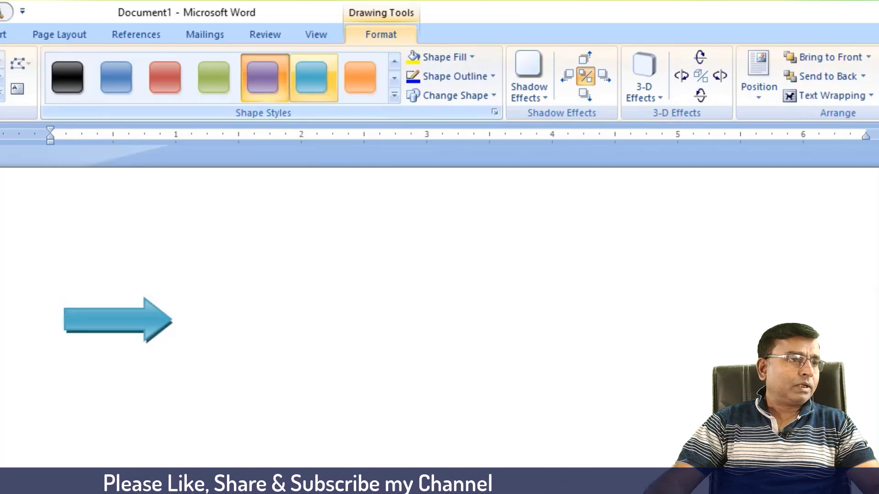
pyautogui.click(312, 77)
pyautogui.click(361, 78)
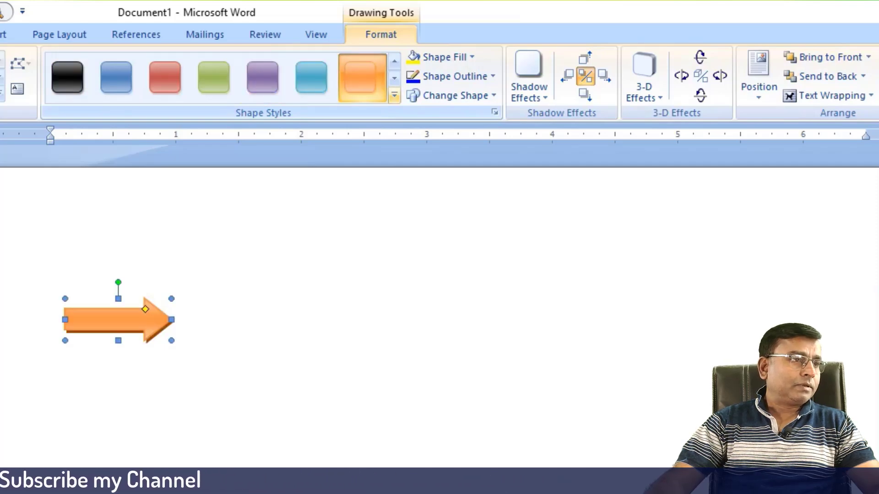
pyautogui.click(472, 57)
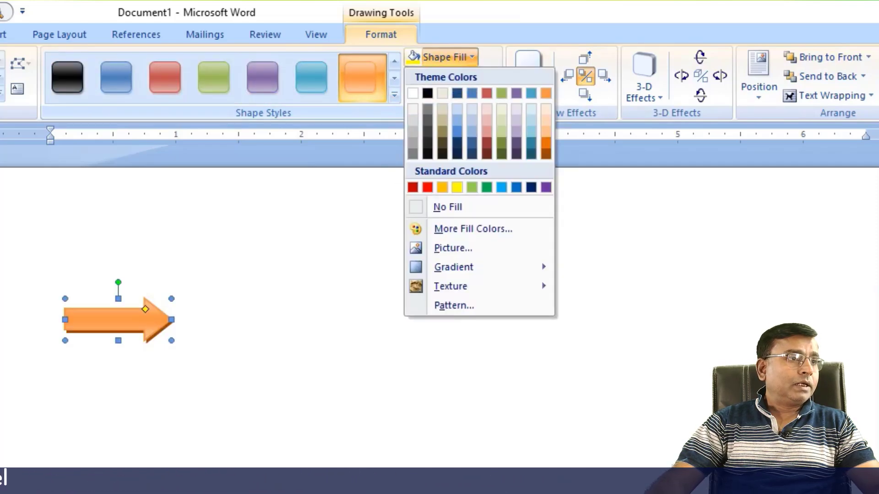
pyautogui.click(457, 132)
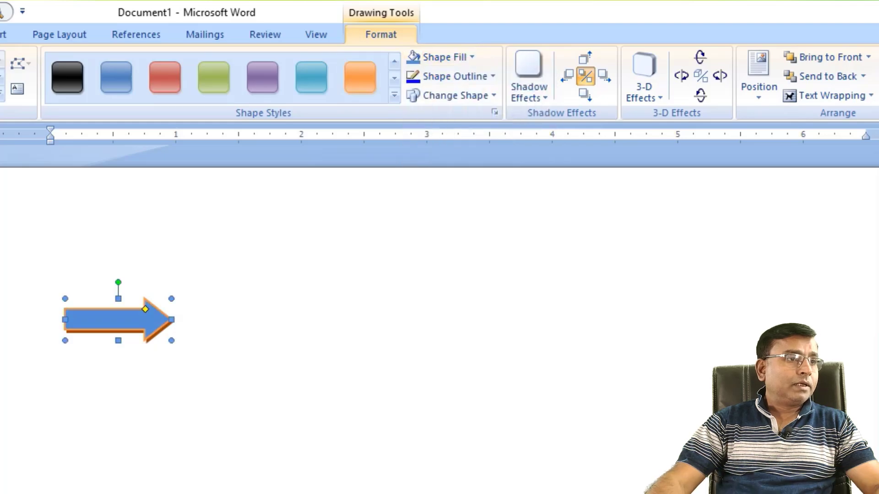
# Give the arrow a dashed outline and change its shape to a left-right block arrow
pyautogui.click(458, 76)
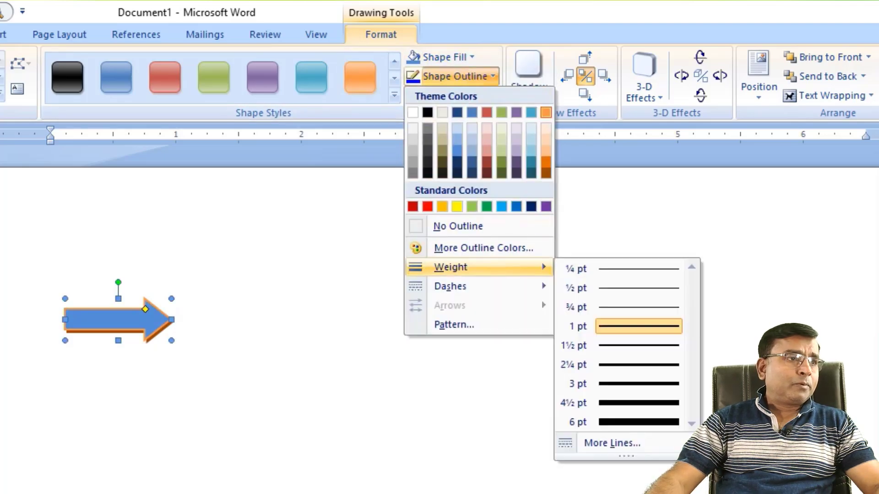
pyautogui.moveTo(451, 286)
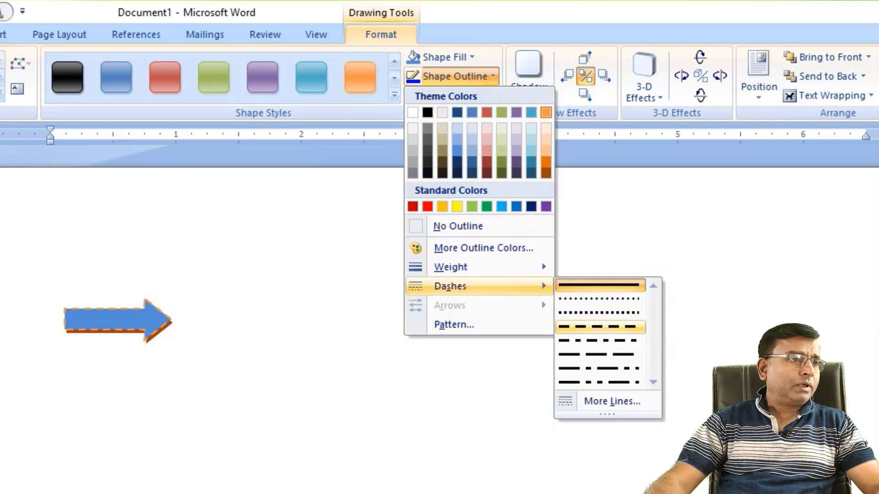
pyautogui.click(601, 327)
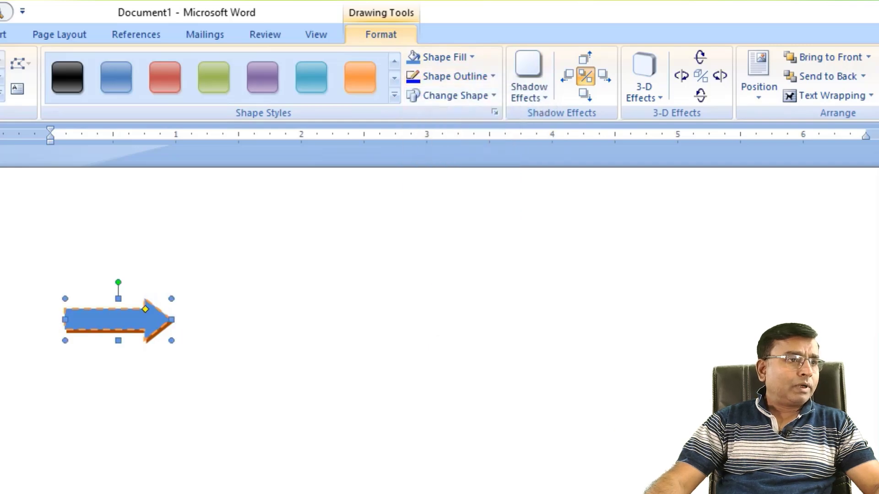
pyautogui.click(455, 95)
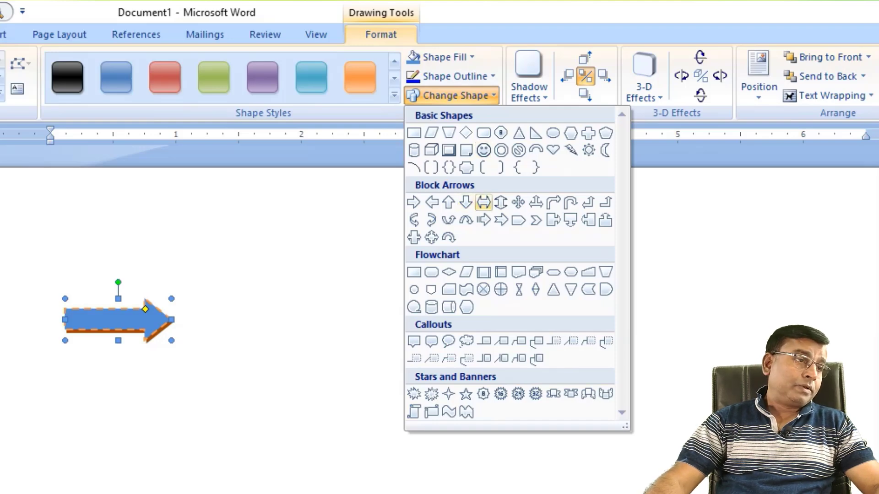
pyautogui.click(483, 202)
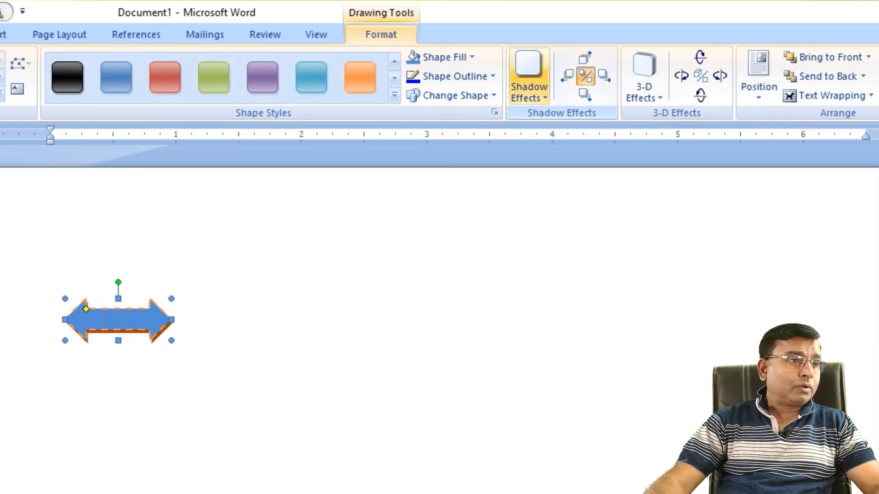
# Apply a perspective shadow to the left-right arrow and nudge the shadow right, left, down and up
pyautogui.click(528, 76)
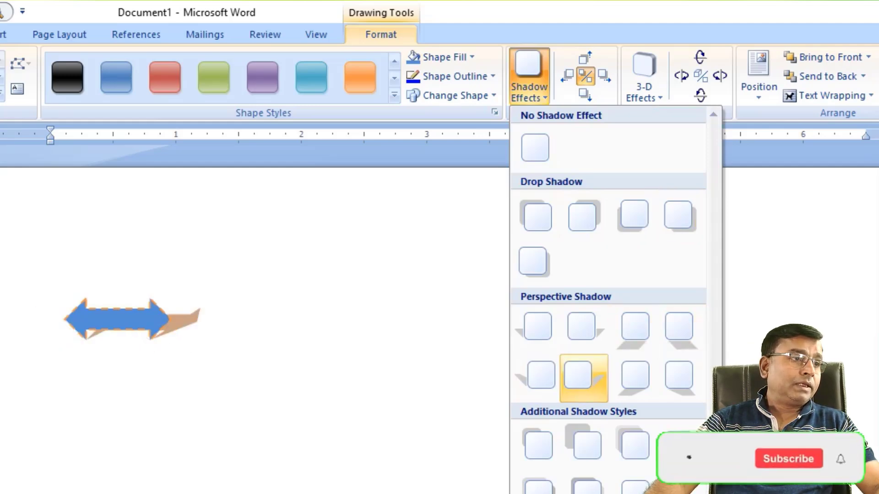
pyautogui.click(535, 378)
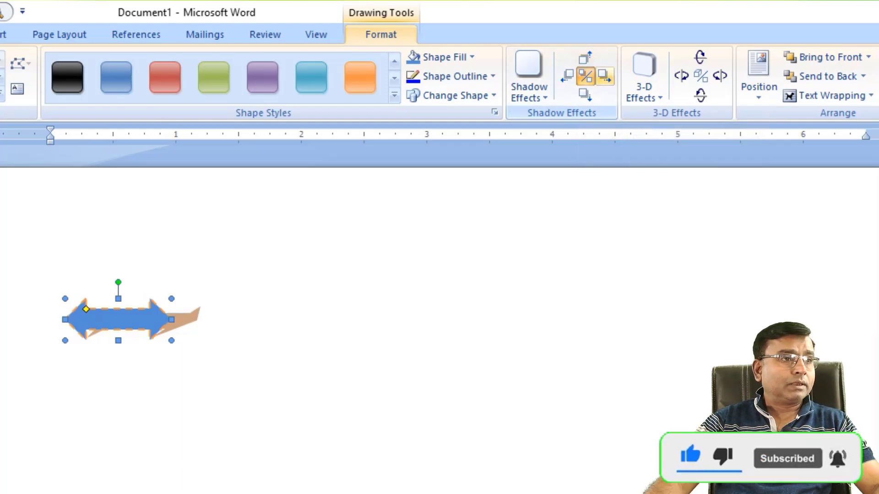
pyautogui.click(604, 76)
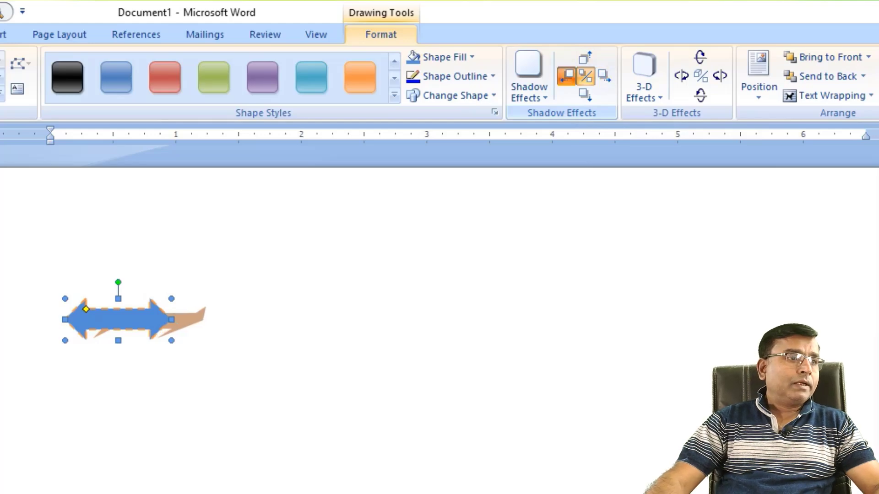
pyautogui.click(567, 76)
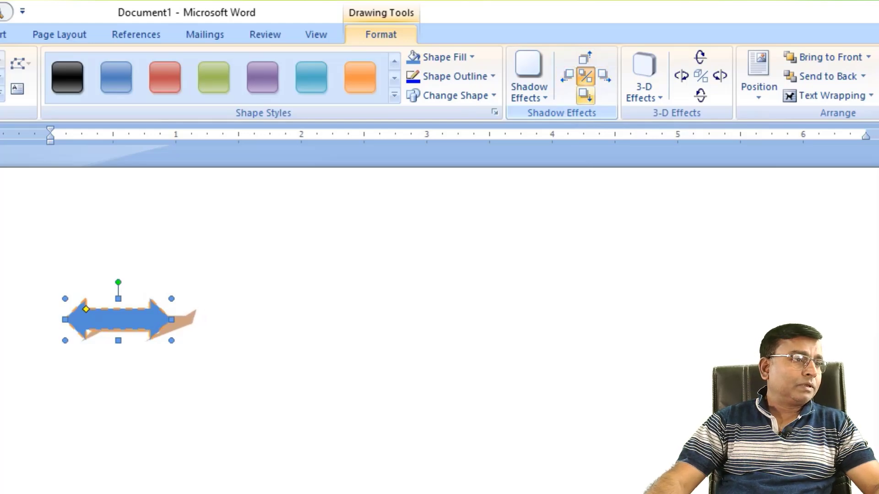
pyautogui.click(586, 95)
pyautogui.click(585, 58)
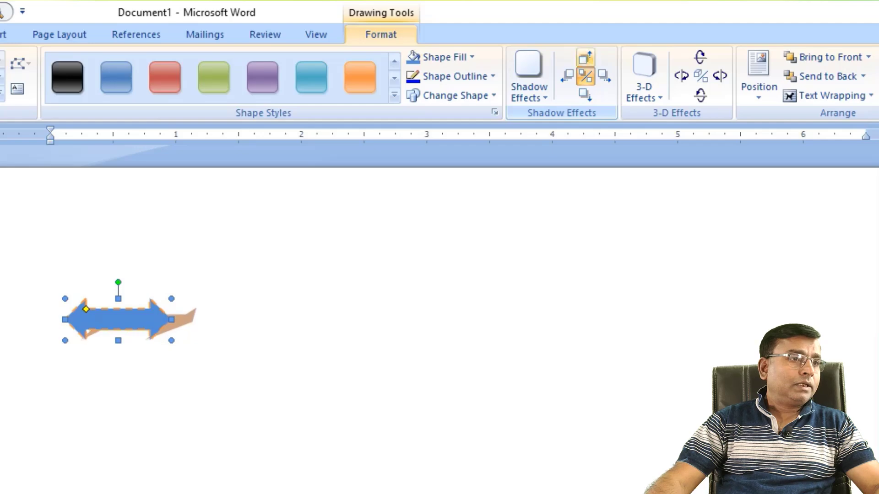
pyautogui.click(566, 76)
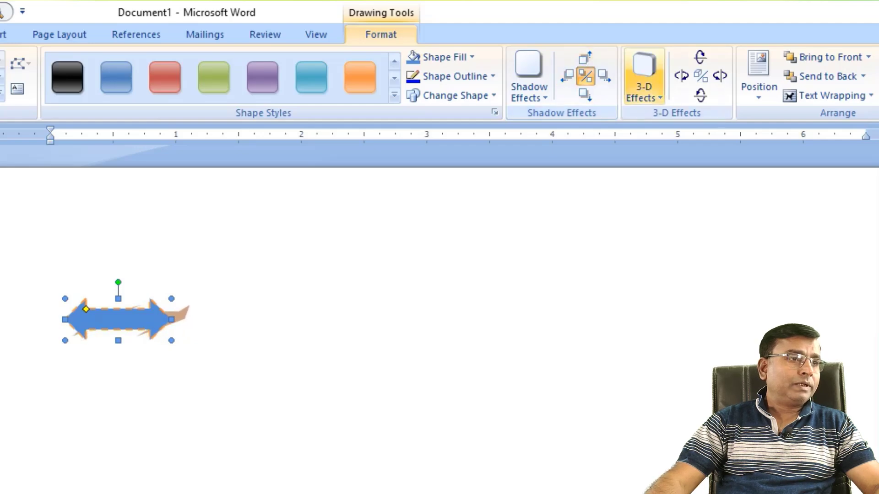
pyautogui.click(604, 76)
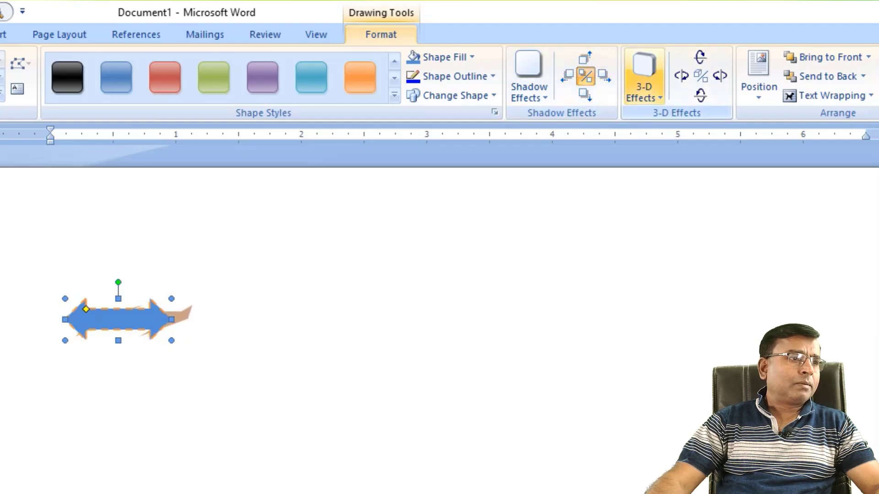
# Try a parallel and a perspective 3-D effect on the left-right arrow, and settle on a Rotate in Perspective effect
pyautogui.click(644, 78)
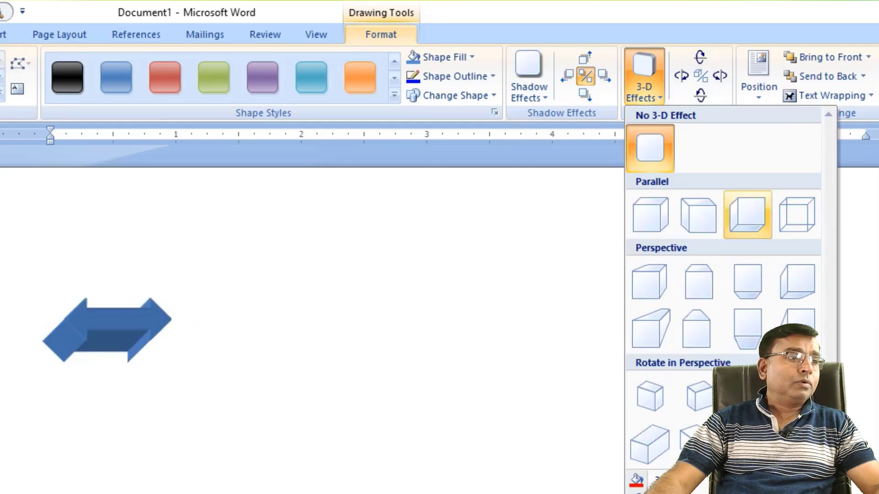
pyautogui.click(747, 215)
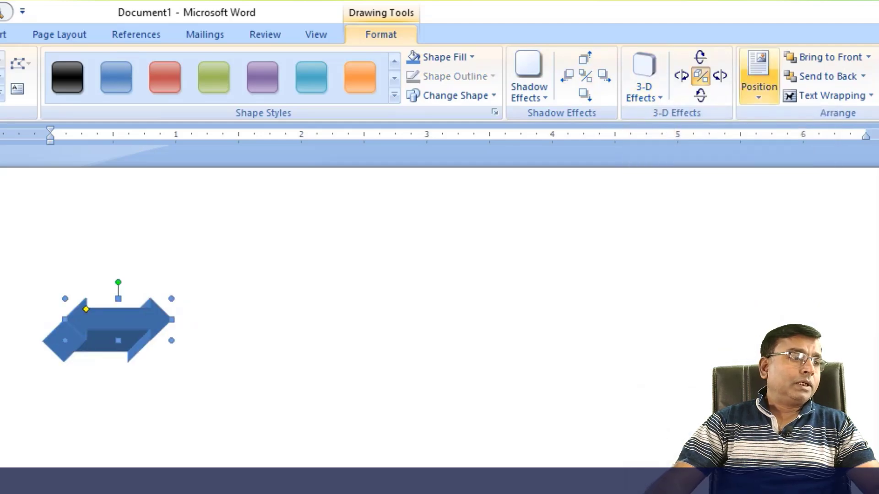
pyautogui.click(644, 78)
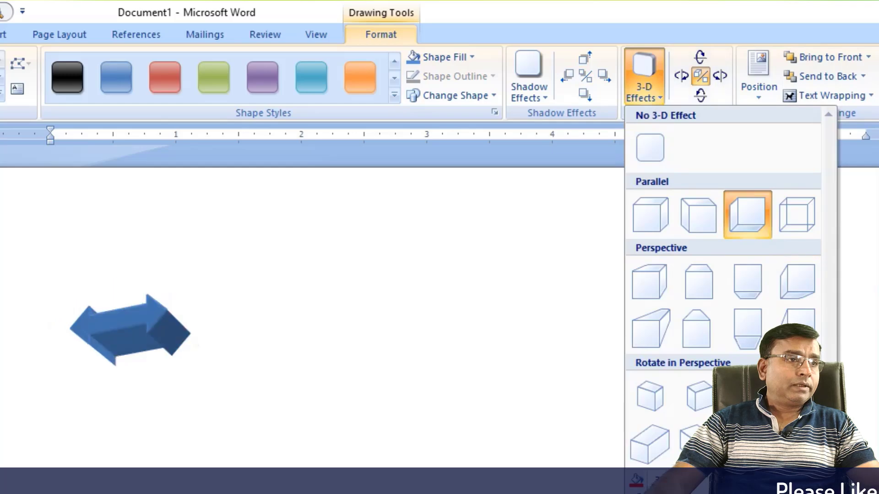
pyautogui.click(796, 327)
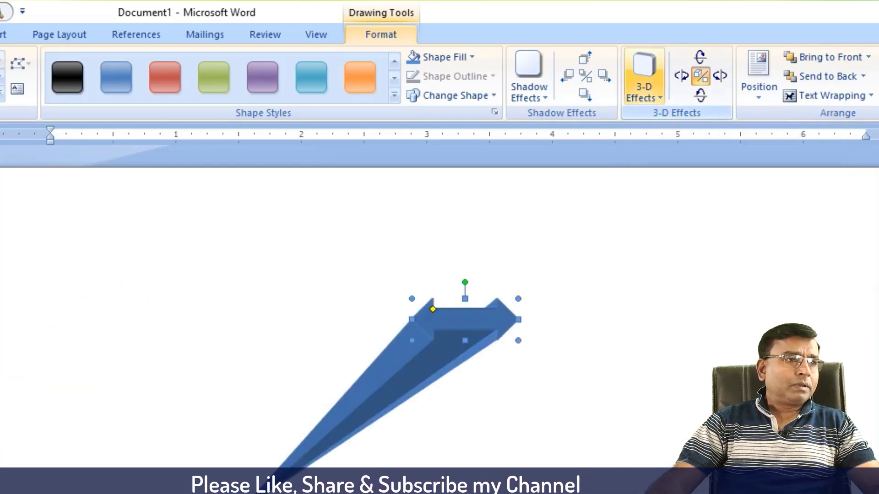
pyautogui.click(644, 80)
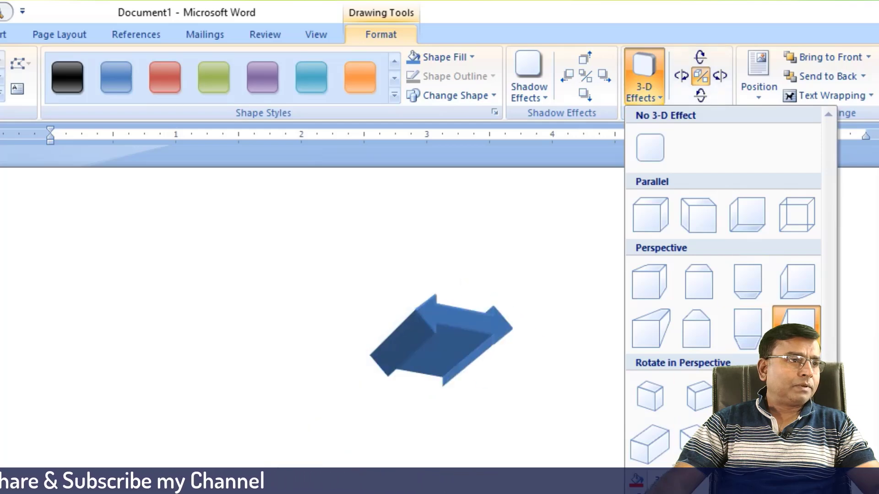
pyautogui.click(796, 396)
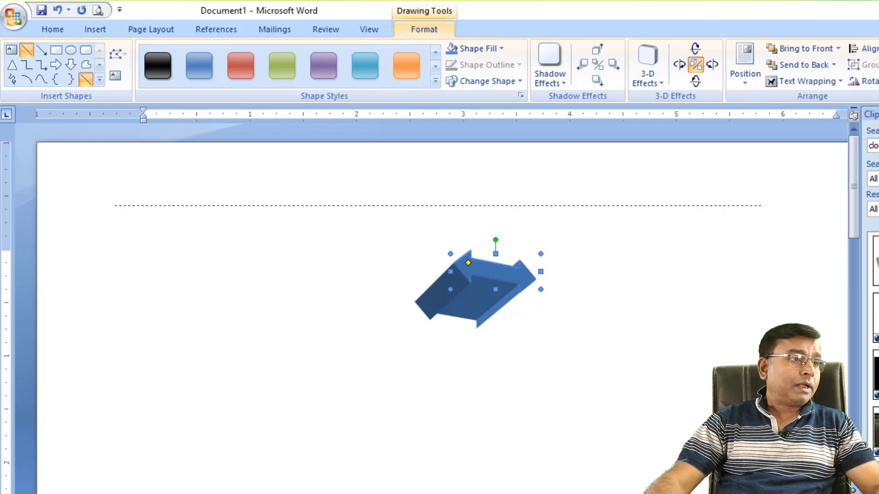
# Draw a horizontal line about 6.47 inches long across the page above the arrow and set its weight to 2¼ pt
pyautogui.moveTo(760, 206); pyautogui.dragTo(804, 205)
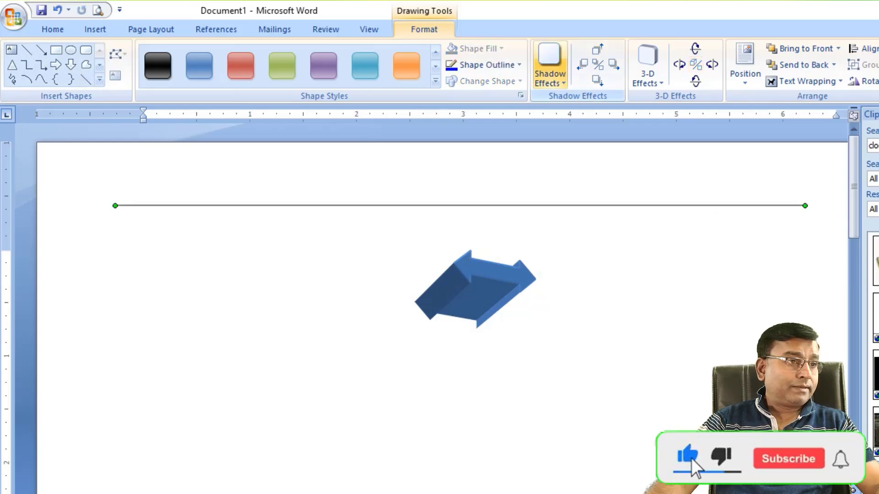
pyautogui.click(487, 65)
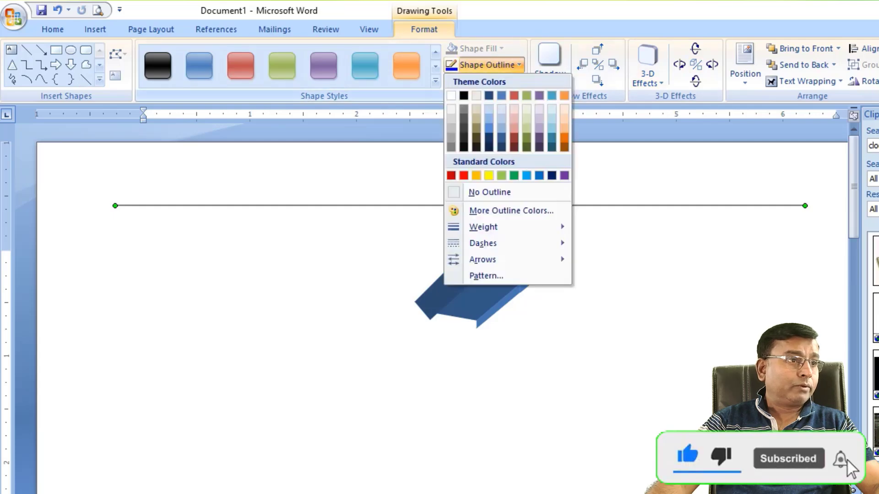
pyautogui.moveTo(483, 227)
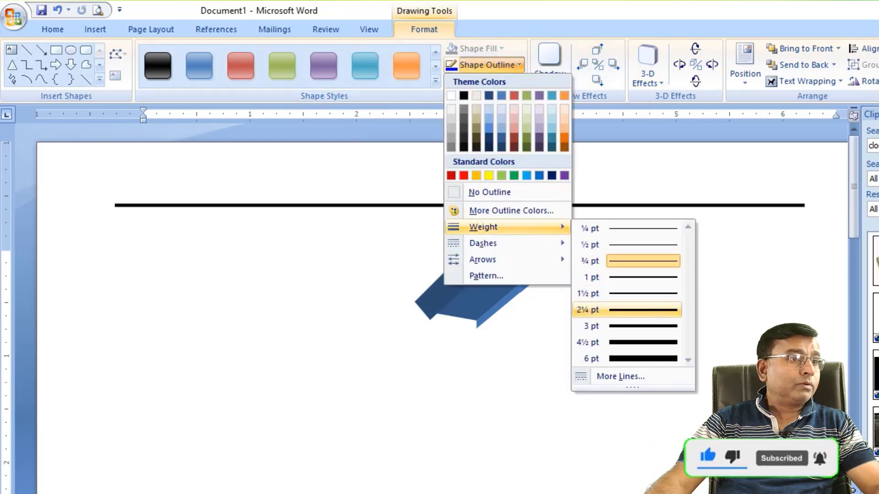
pyautogui.click(590, 309)
# Apply a Perspective 3-D effect to the horizontal line and tilt it up, down, left and right
pyautogui.click(647, 69)
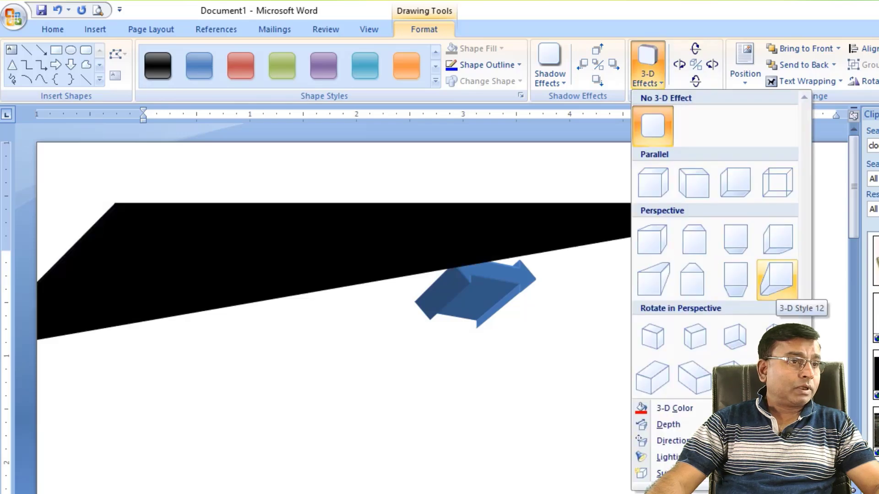
pyautogui.click(776, 238)
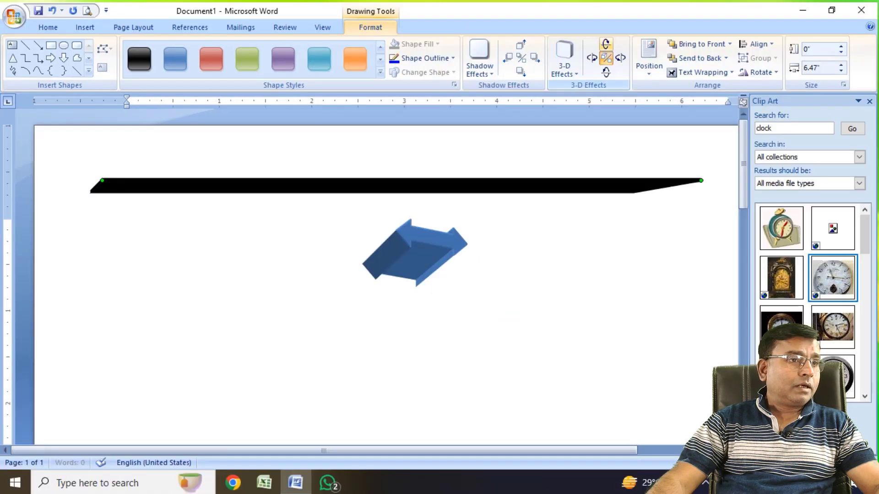
pyautogui.click(606, 44)
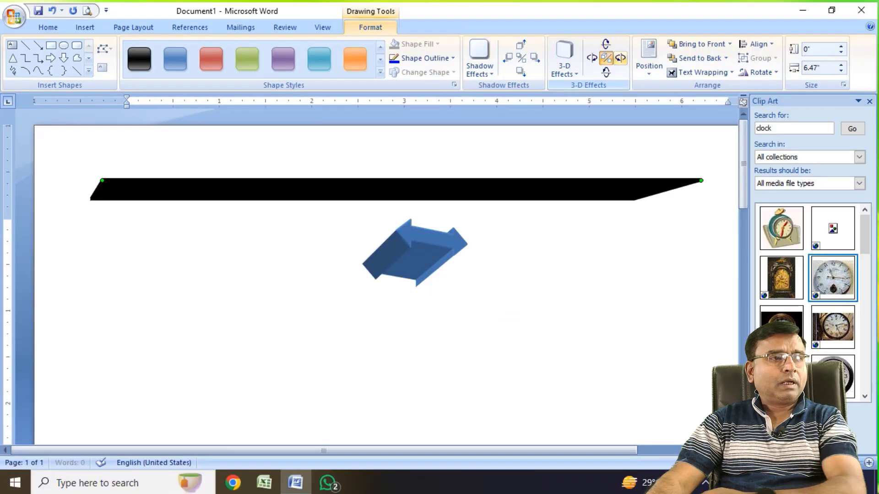
pyautogui.click(620, 58)
pyautogui.click(620, 59)
pyautogui.click(605, 72)
pyautogui.click(606, 72)
pyautogui.click(591, 58)
pyautogui.click(606, 44)
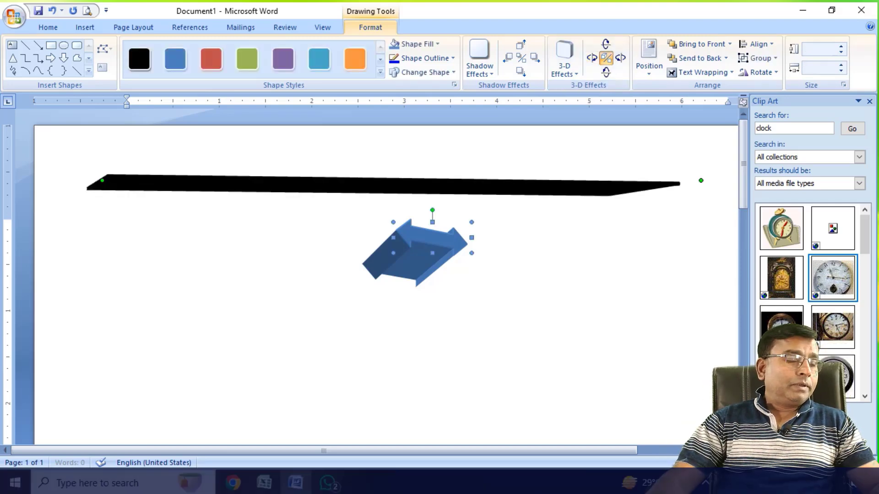
# Group the black line and the blue arrow into one object and move it toward the left margin
pyautogui.click(759, 58)
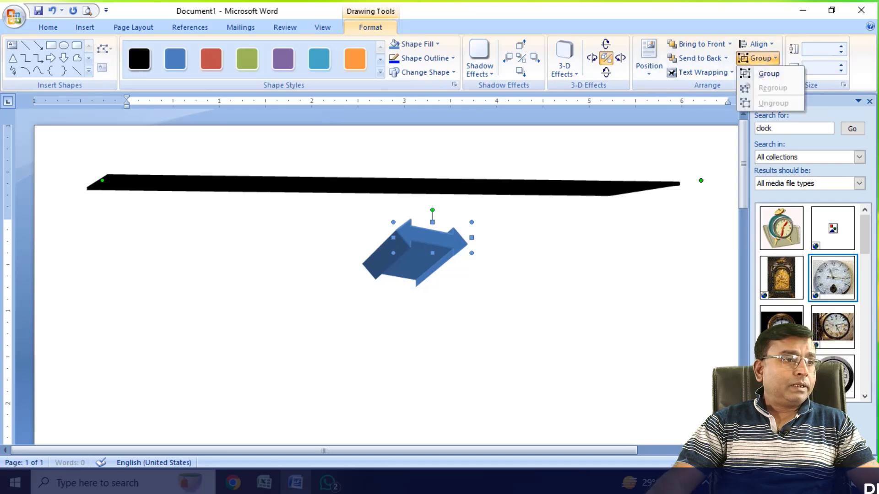
pyautogui.click(769, 74)
pyautogui.click(526, 311)
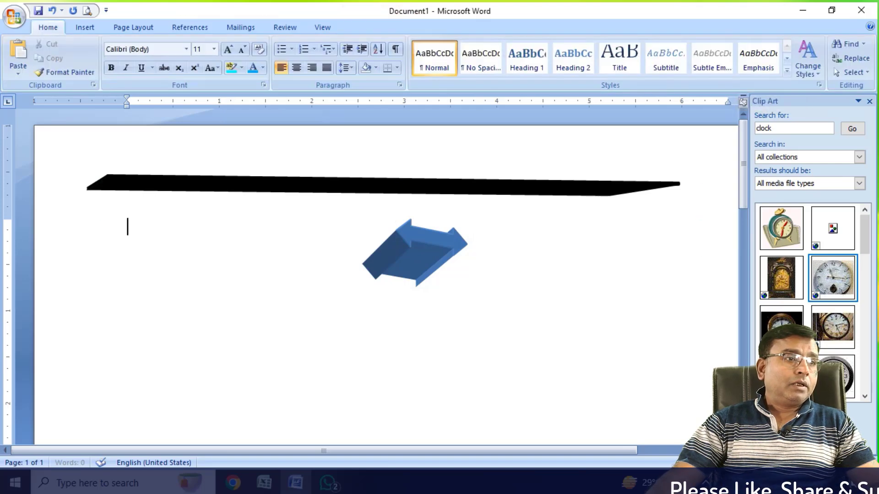
pyautogui.moveTo(430, 247); pyautogui.dragTo(287, 250)
# Close the Clip Art pane and start inserting a SmartArt graphic on the empty page
pyautogui.click(869, 101)
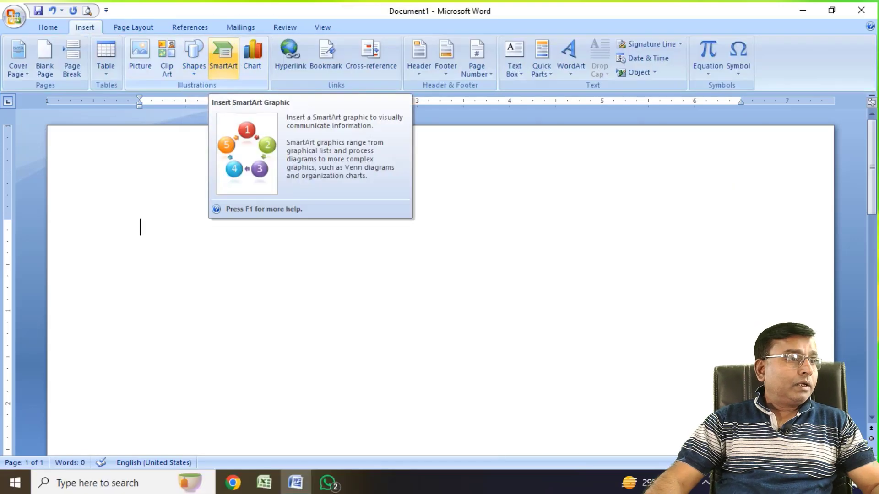
pyautogui.click(223, 57)
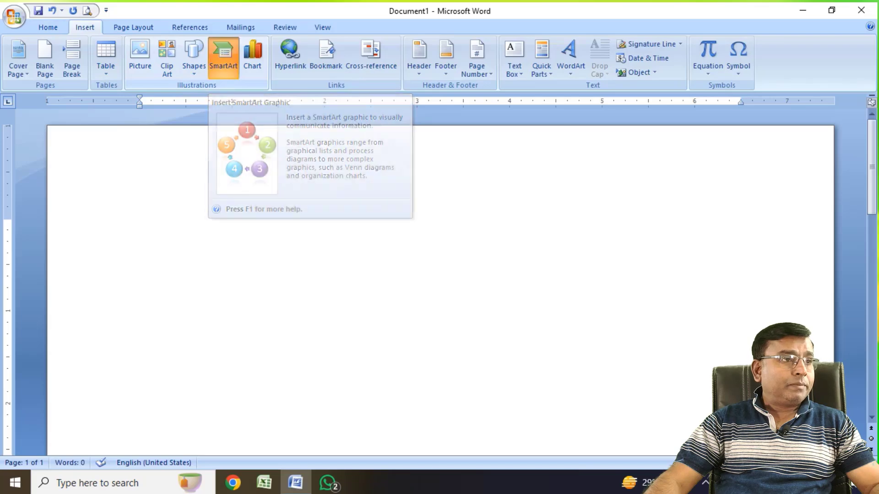